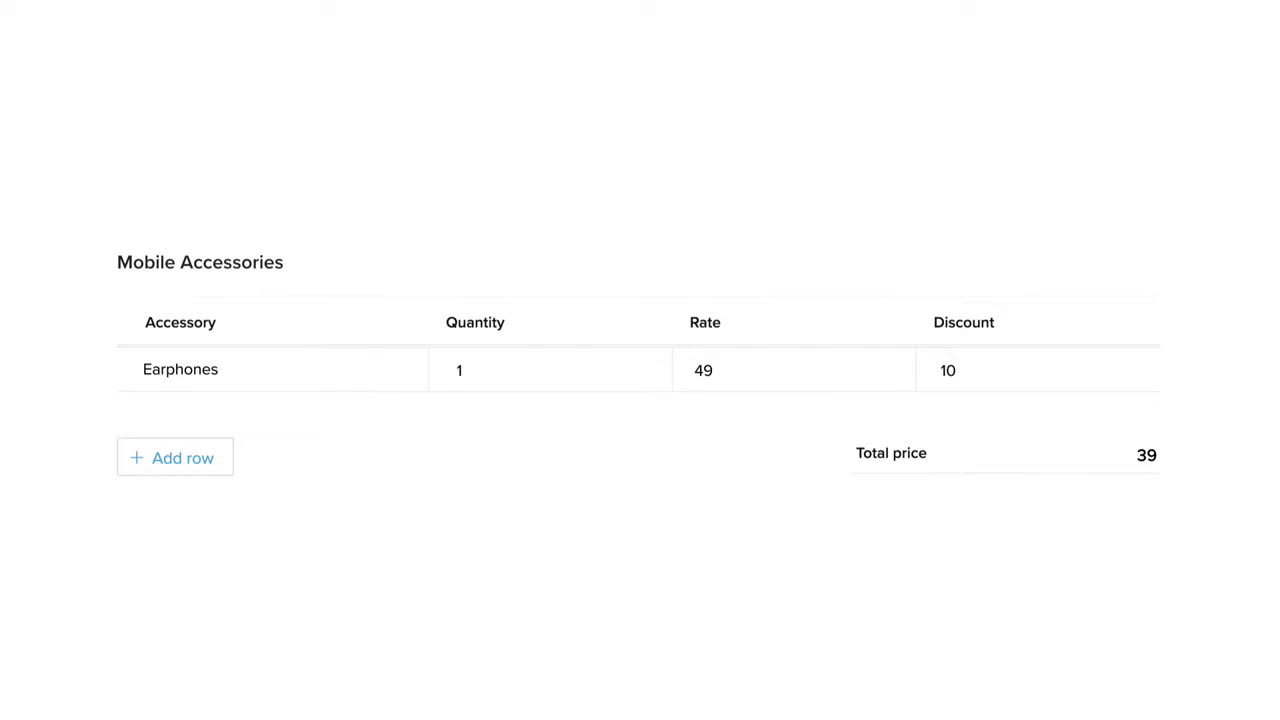
Add a new row to the Mobile Accessories subform for the Speaker (1, 73, 10)
click(225, 472)
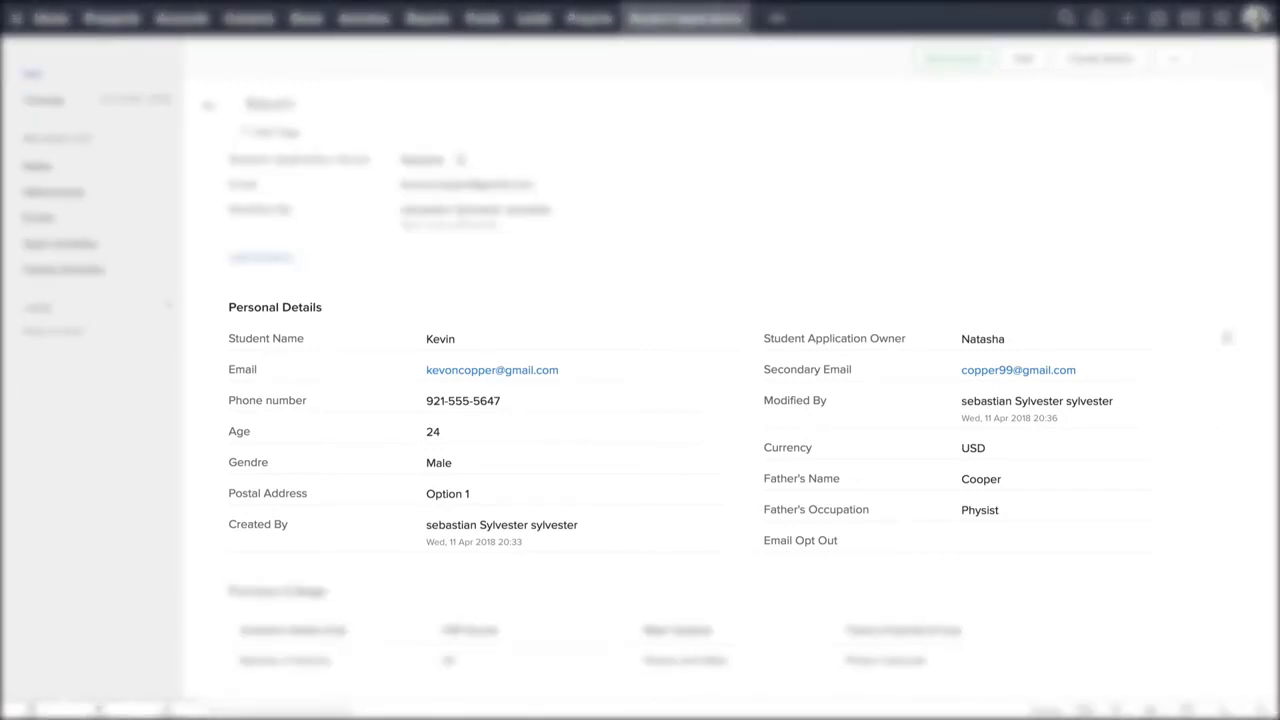
Scroll down through the sample record
scroll(730, 400, down, 5)
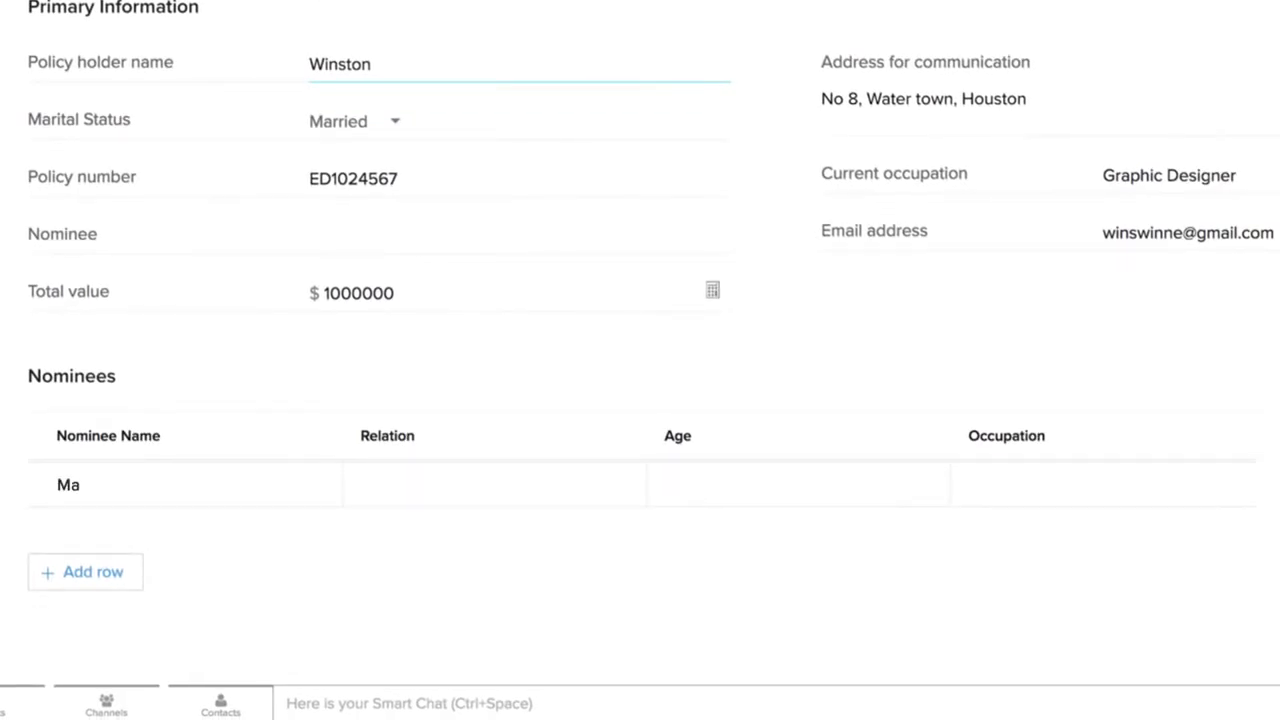
Enter Retired as the father's occupation and start a second nominee row with the mother's name
text(Retired)
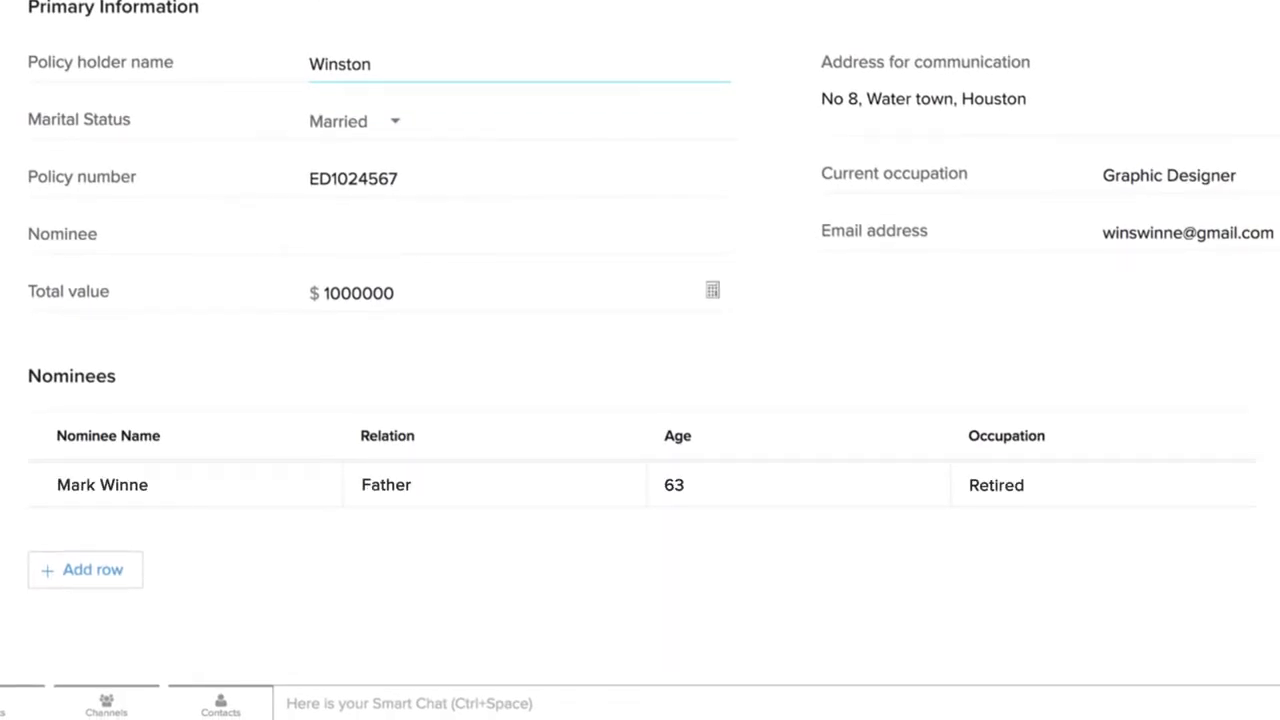
key(Tab)
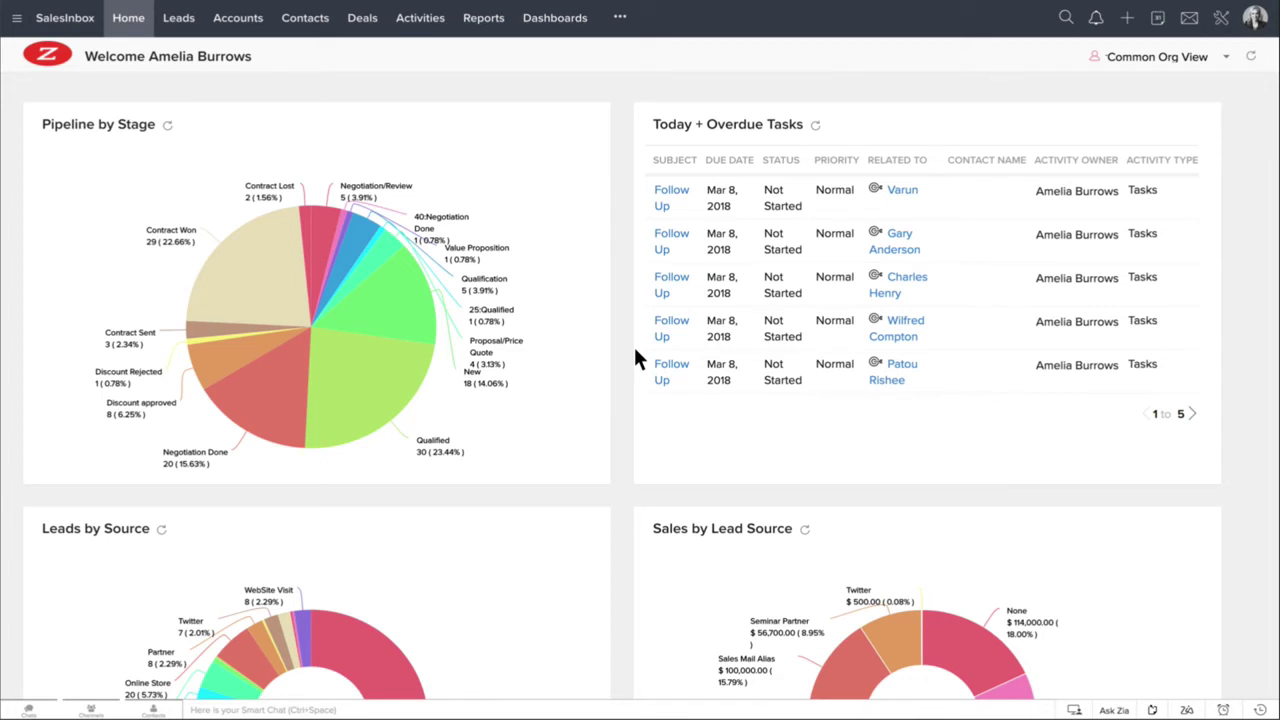
Open the Products module's Standard layout through Setup > Modules and Fields
click(1226, 22)
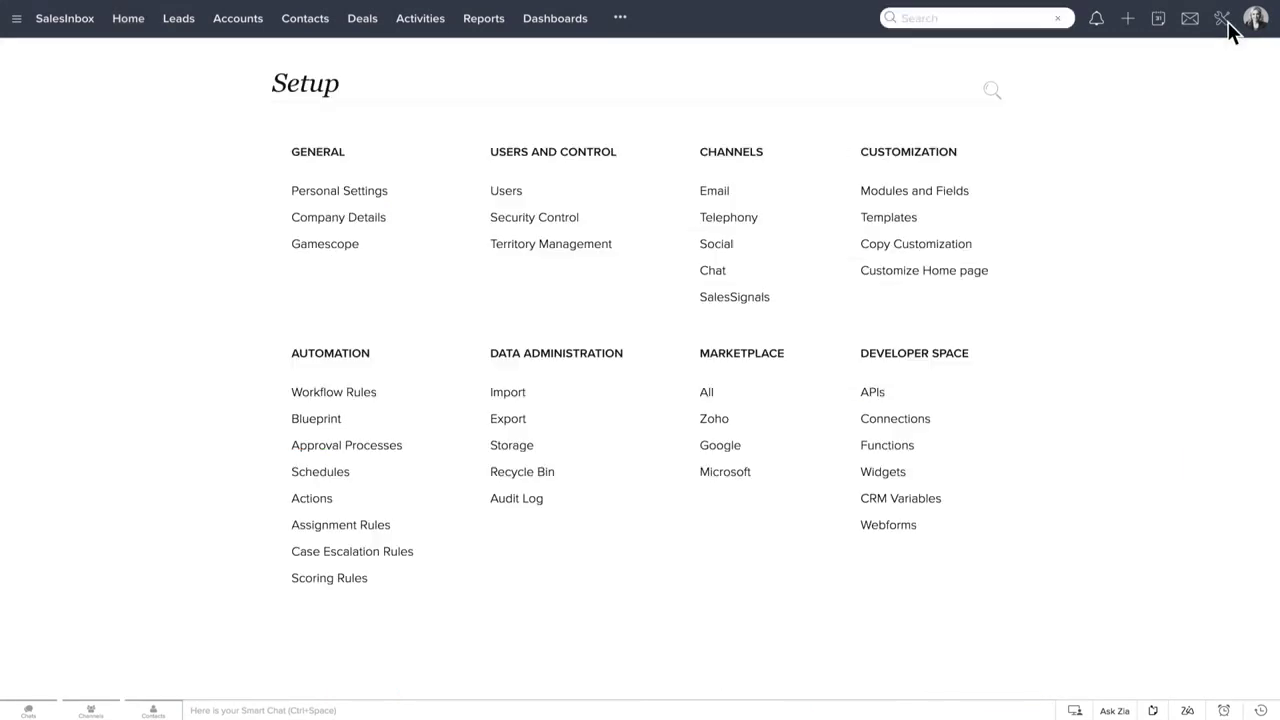
click(966, 190)
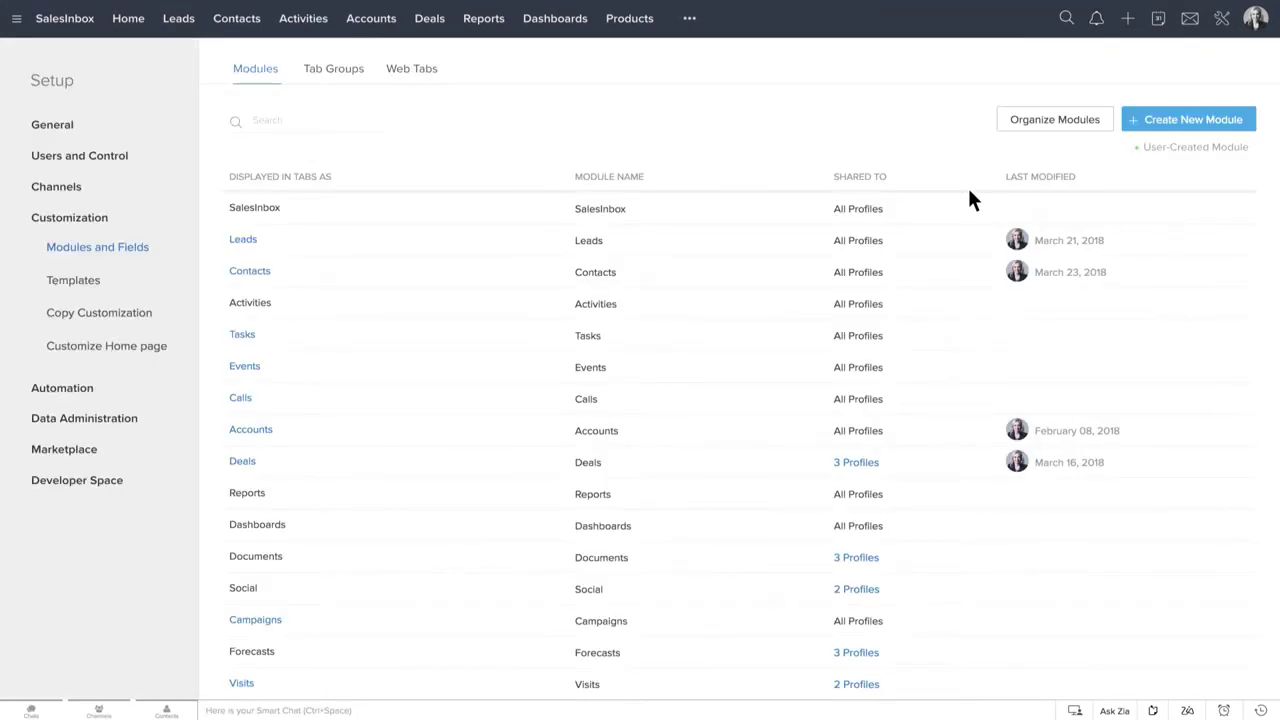
scroll(968, 194, down, 3)
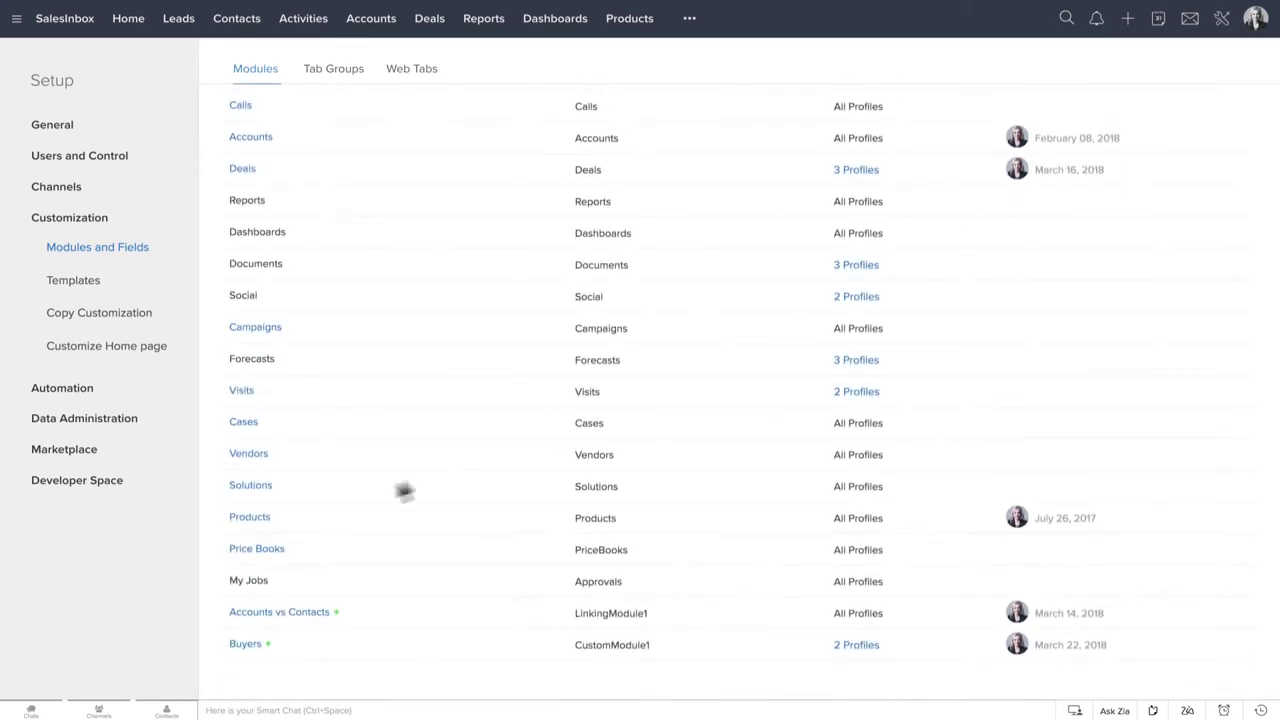
click(269, 518)
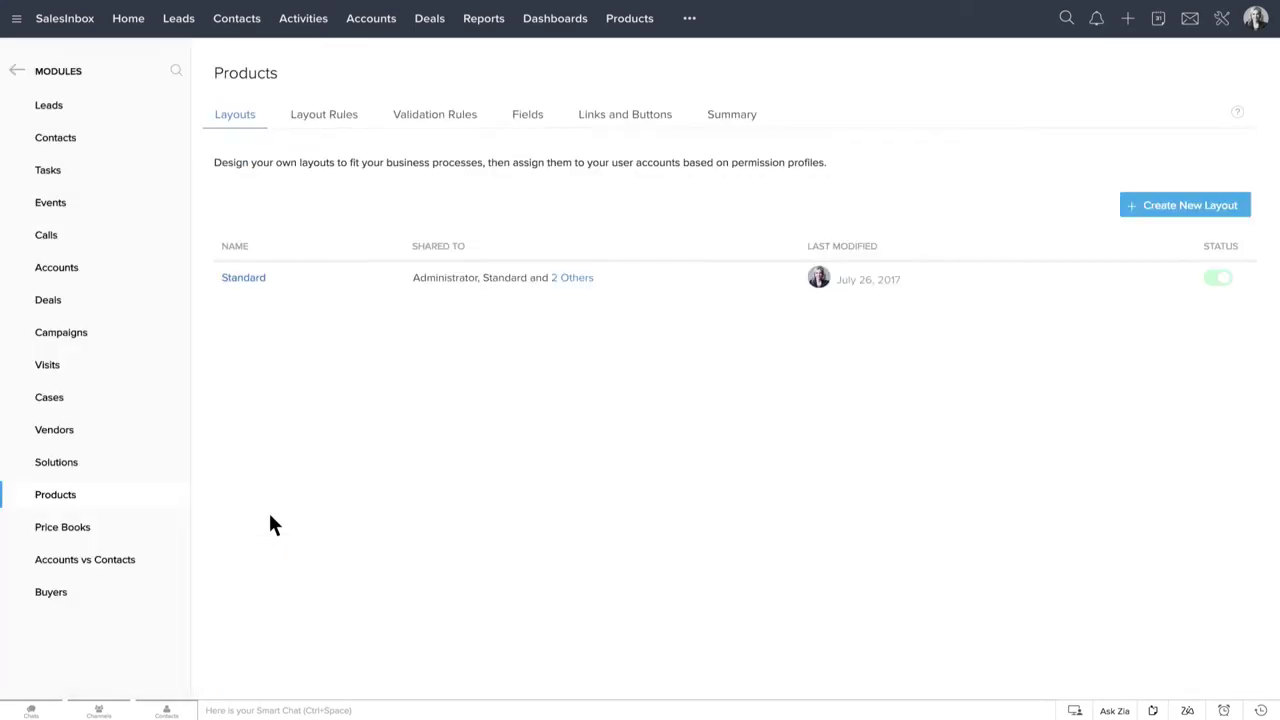
click(262, 280)
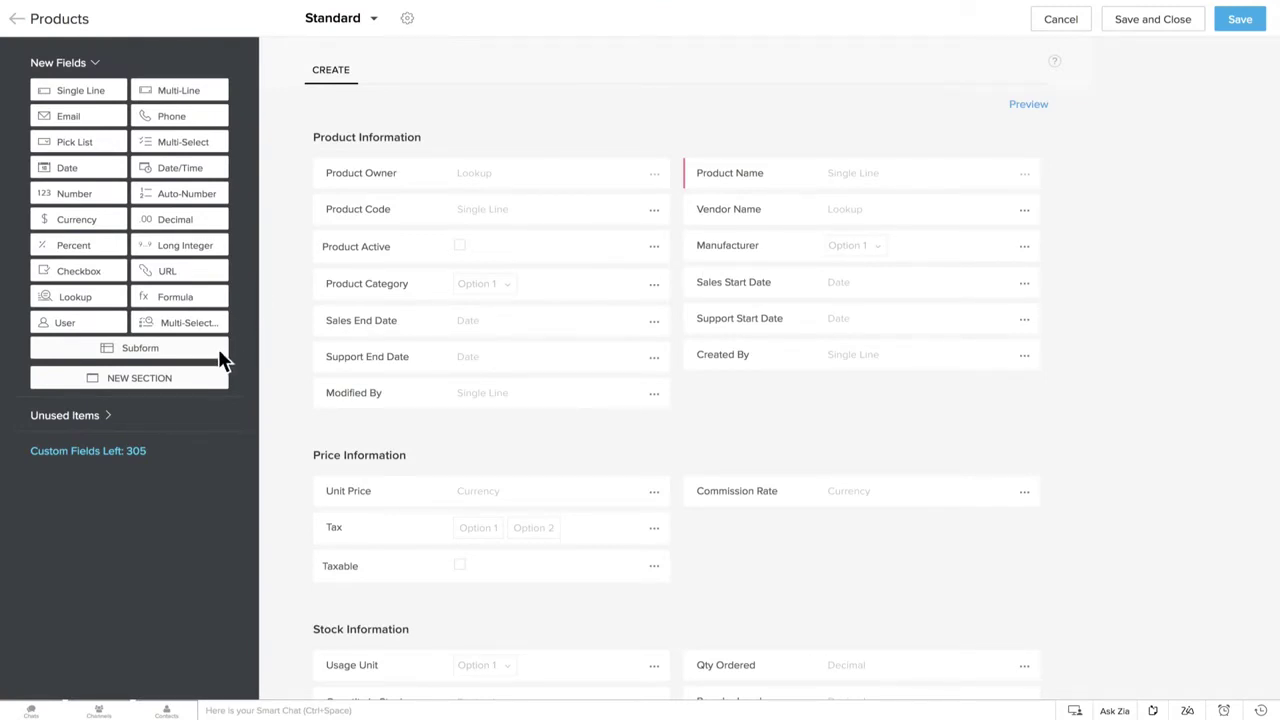
Drop a subform below Product Information and add a single-line 'Name of the Accessory' field
drag(223, 357, 446, 473)
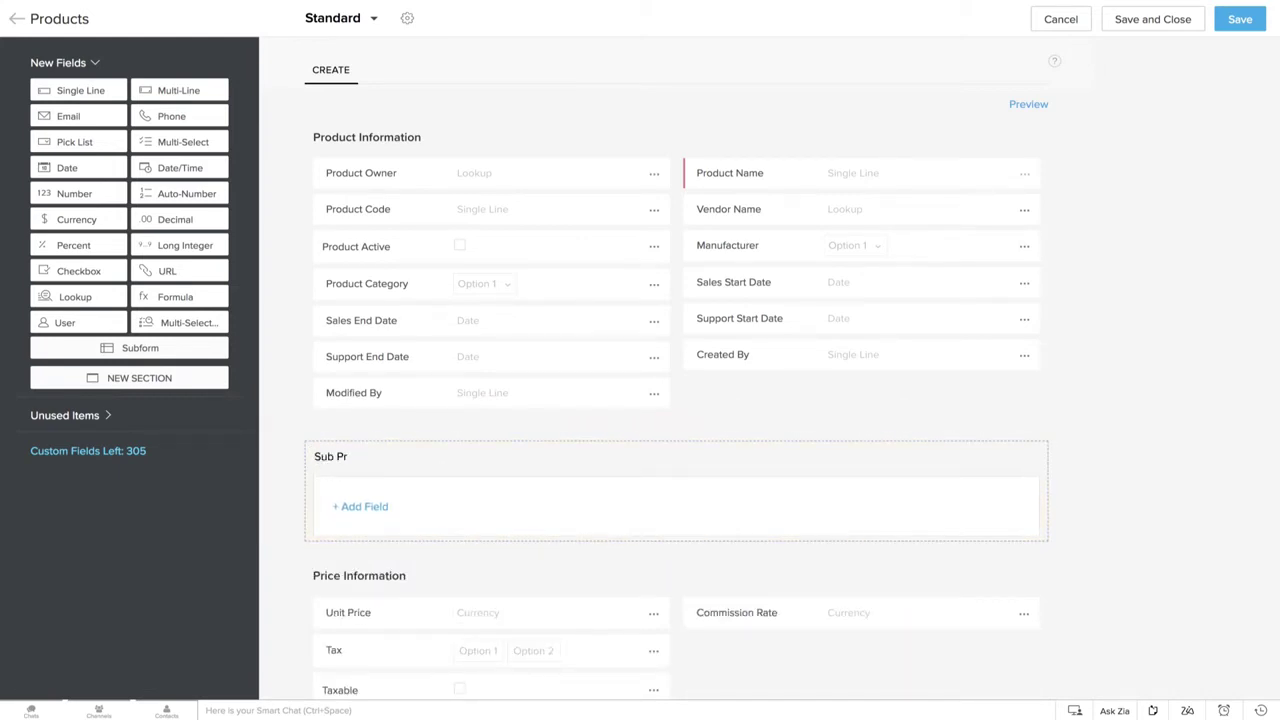
click(389, 508)
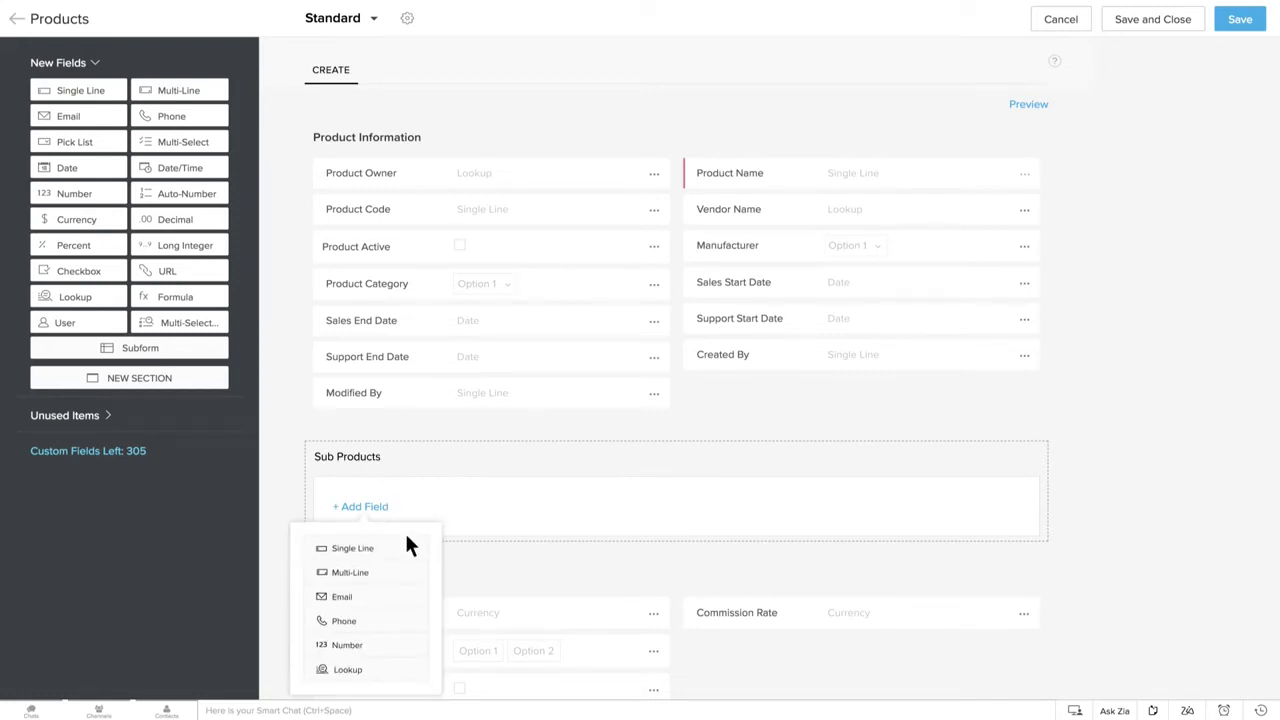
click(408, 546)
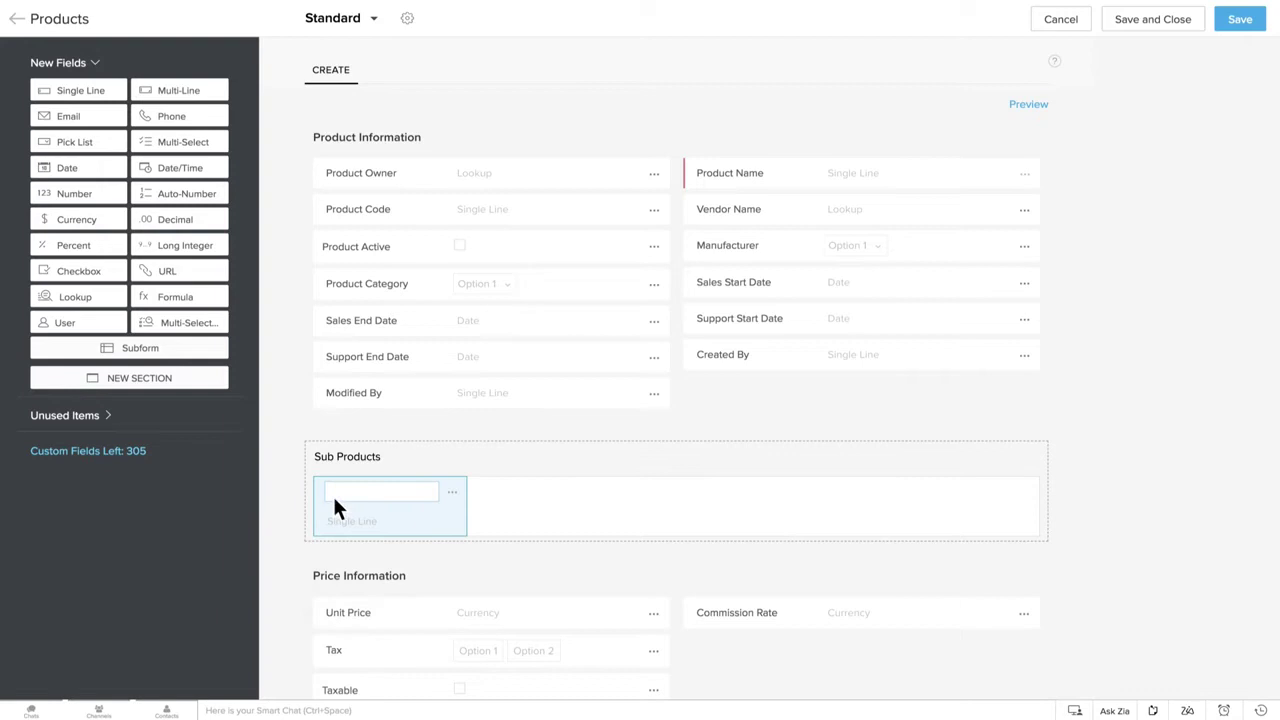
text(Name of the Accessory)
key(Return)
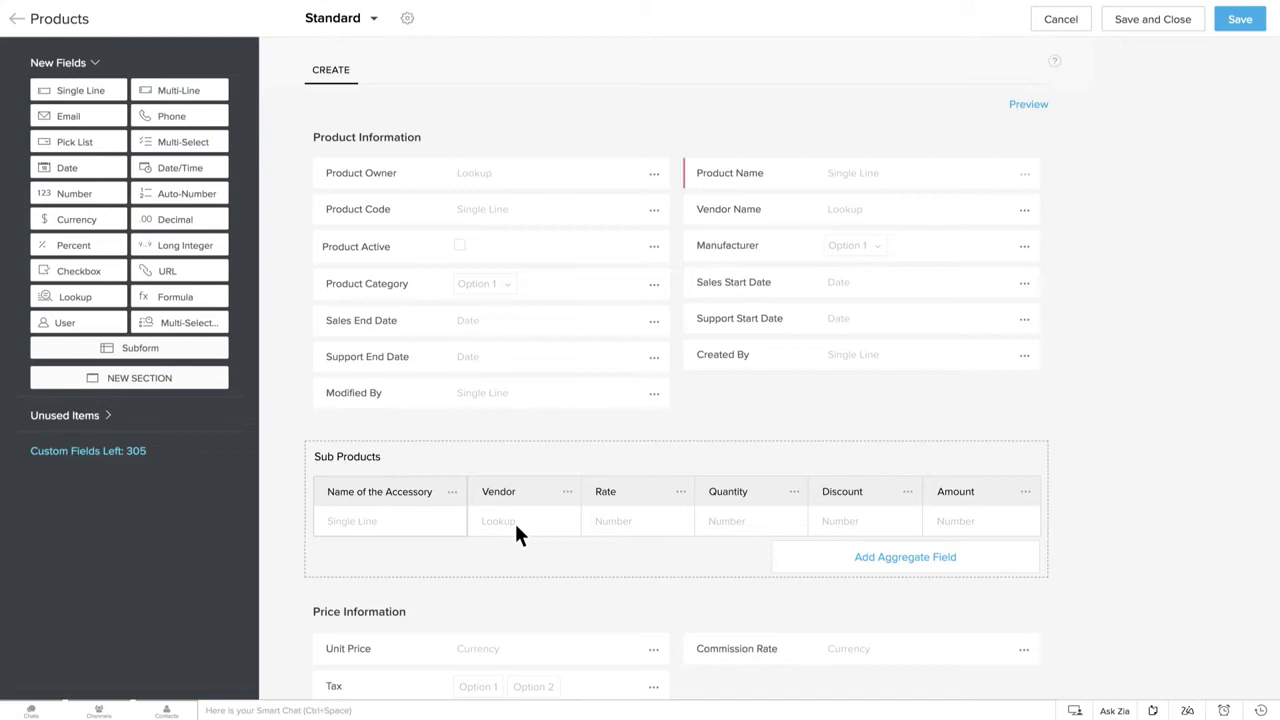
Set the subform Vendor field's lookup module to Vendors
click(568, 493)
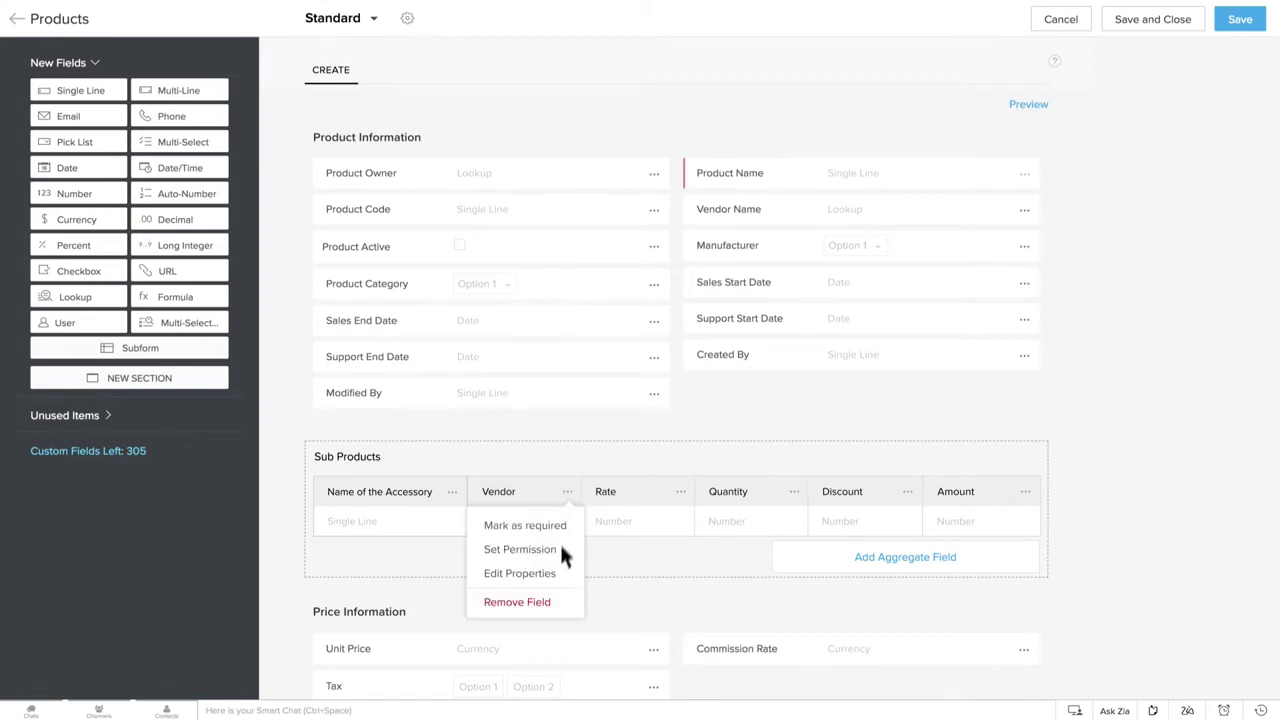
click(558, 575)
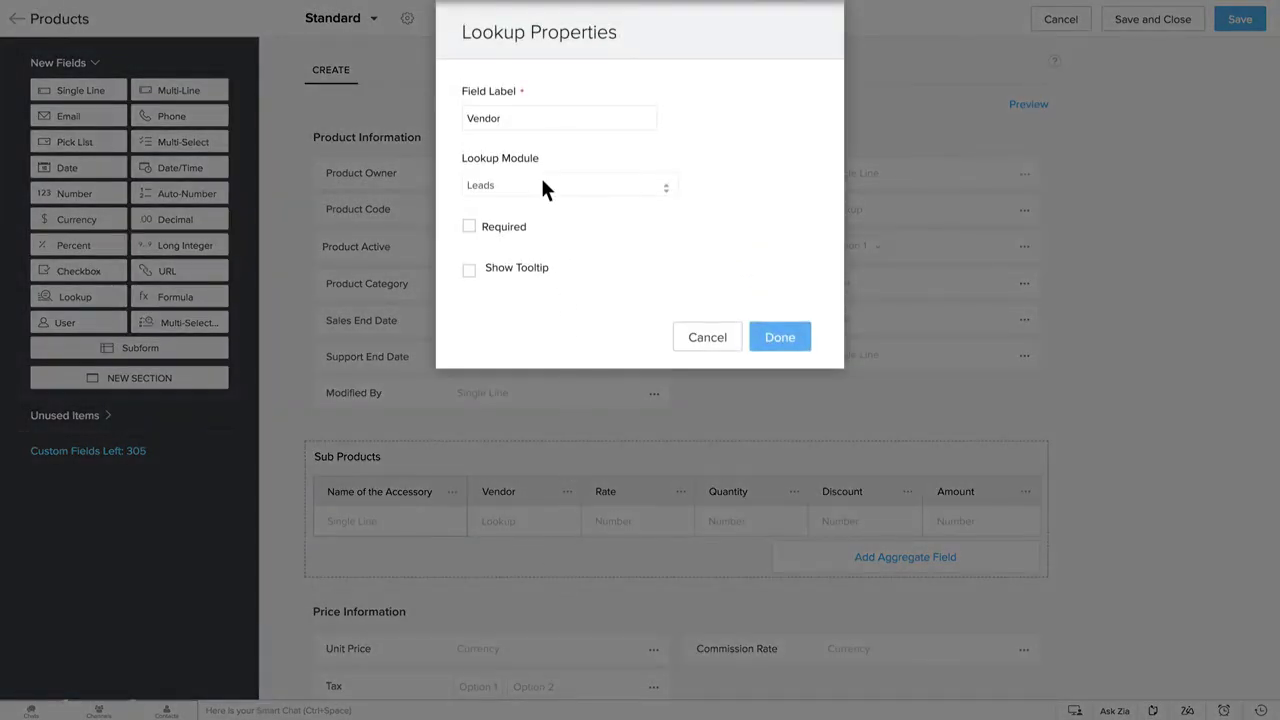
click(545, 187)
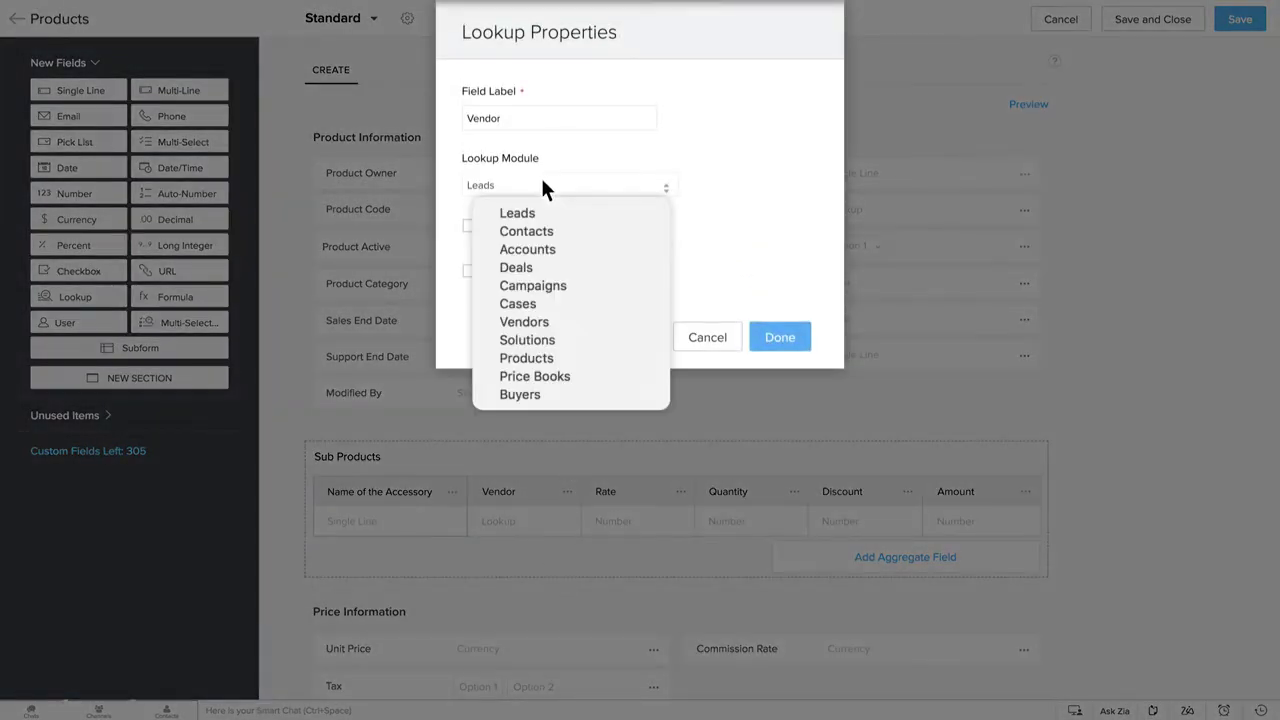
click(548, 317)
click(795, 338)
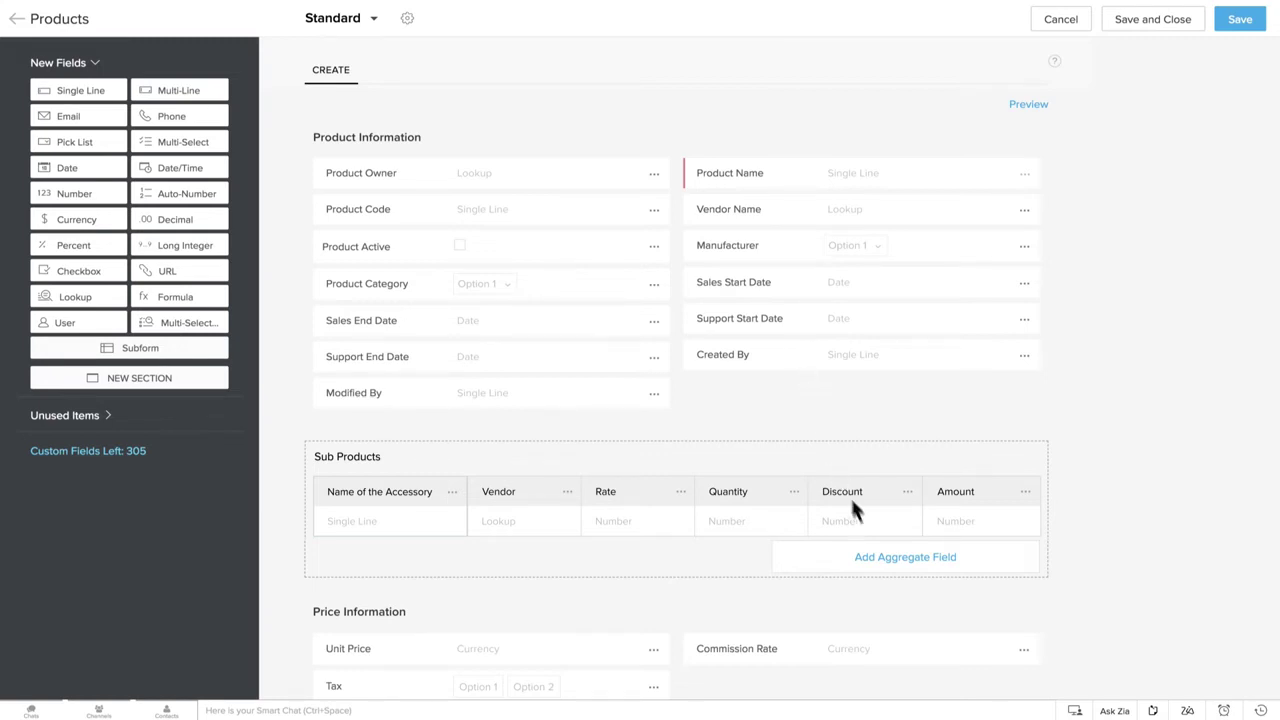
Start an aggregate field for the subform, reviewing the Formula and New Fields options before picking SUM
click(918, 566)
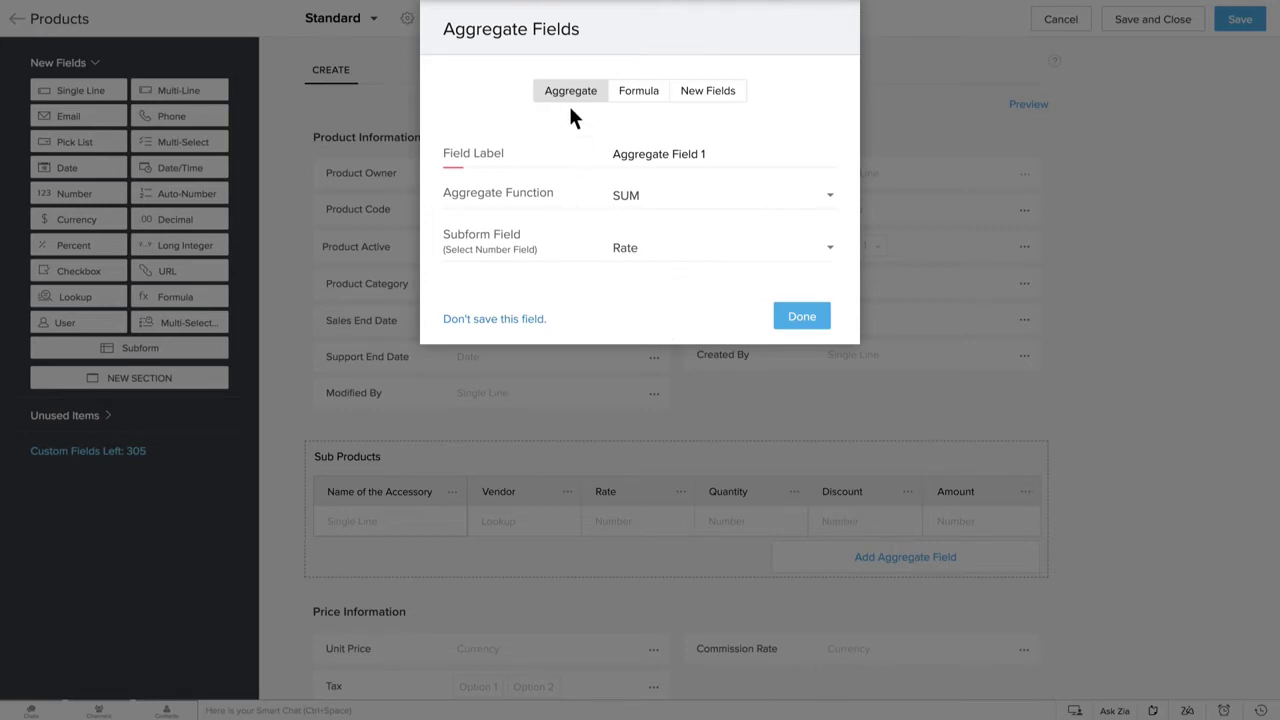
click(630, 100)
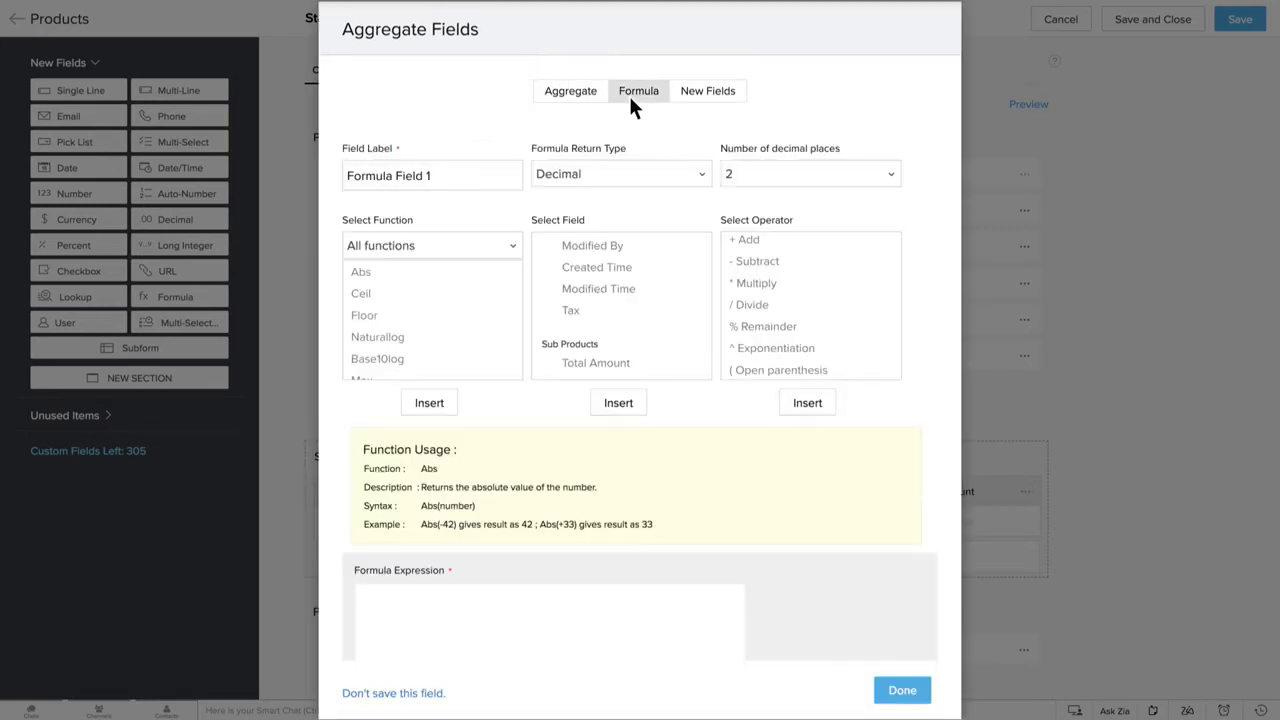
click(684, 100)
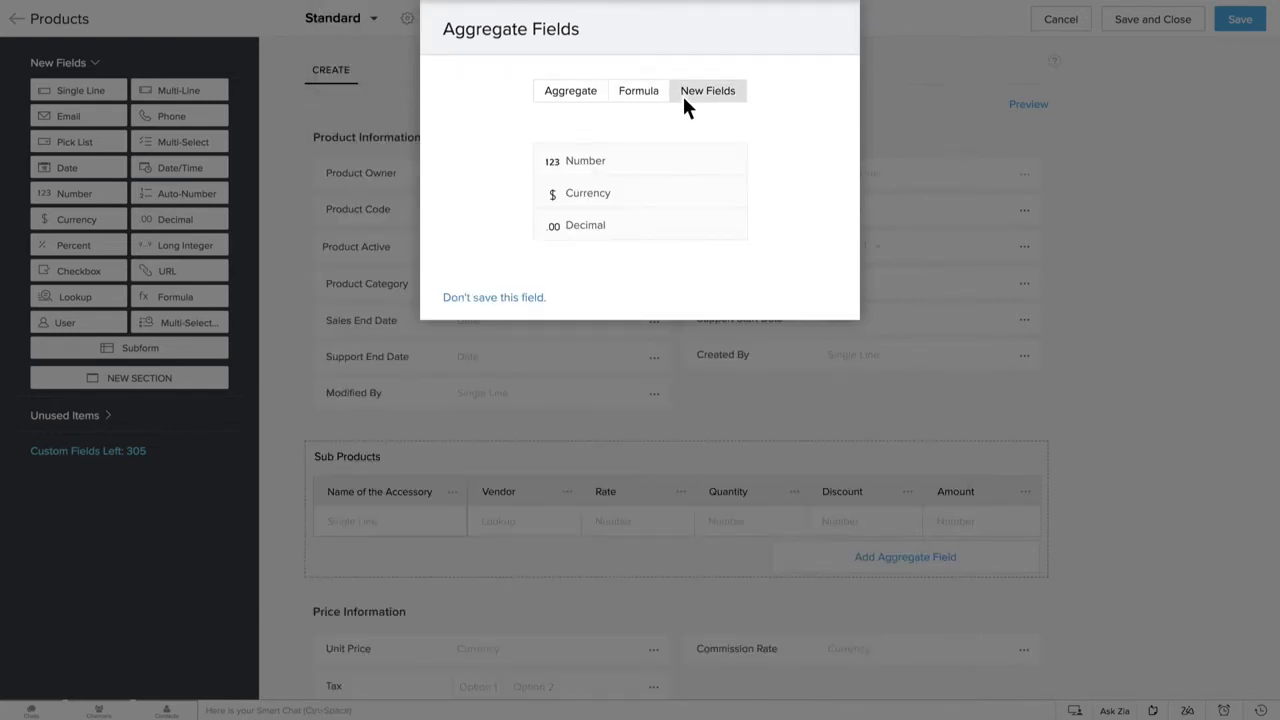
click(584, 104)
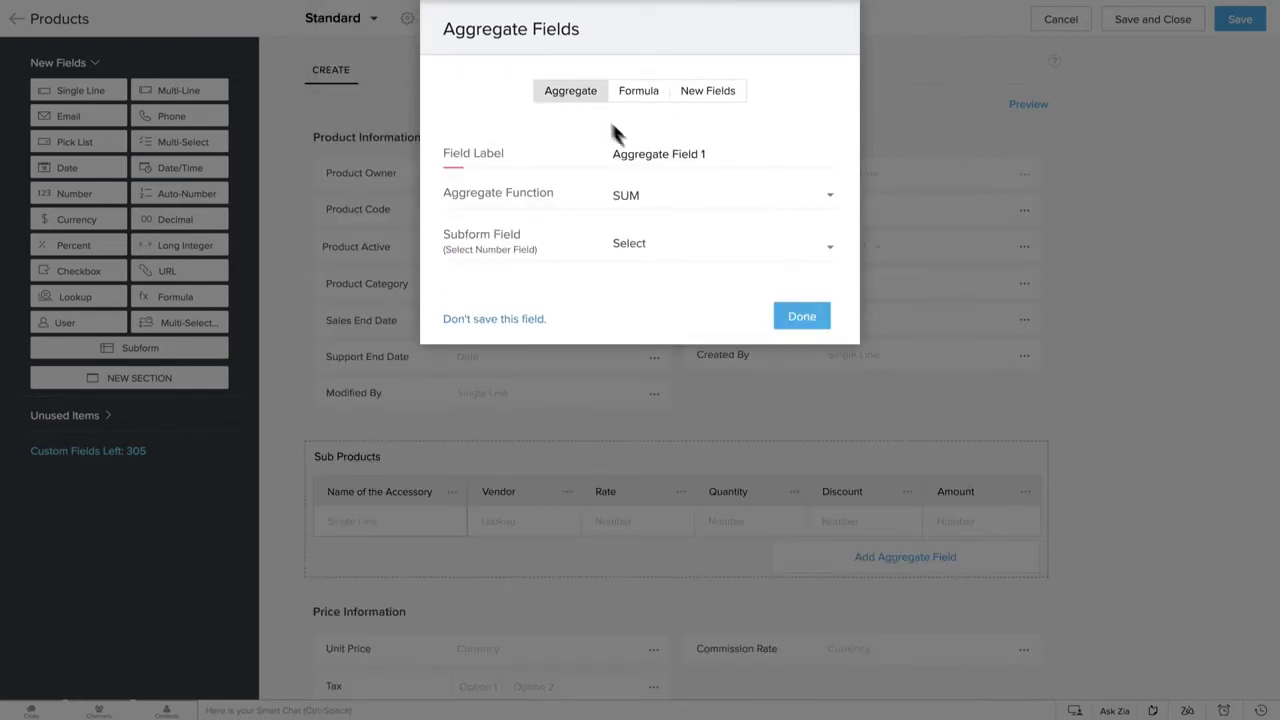
click(695, 206)
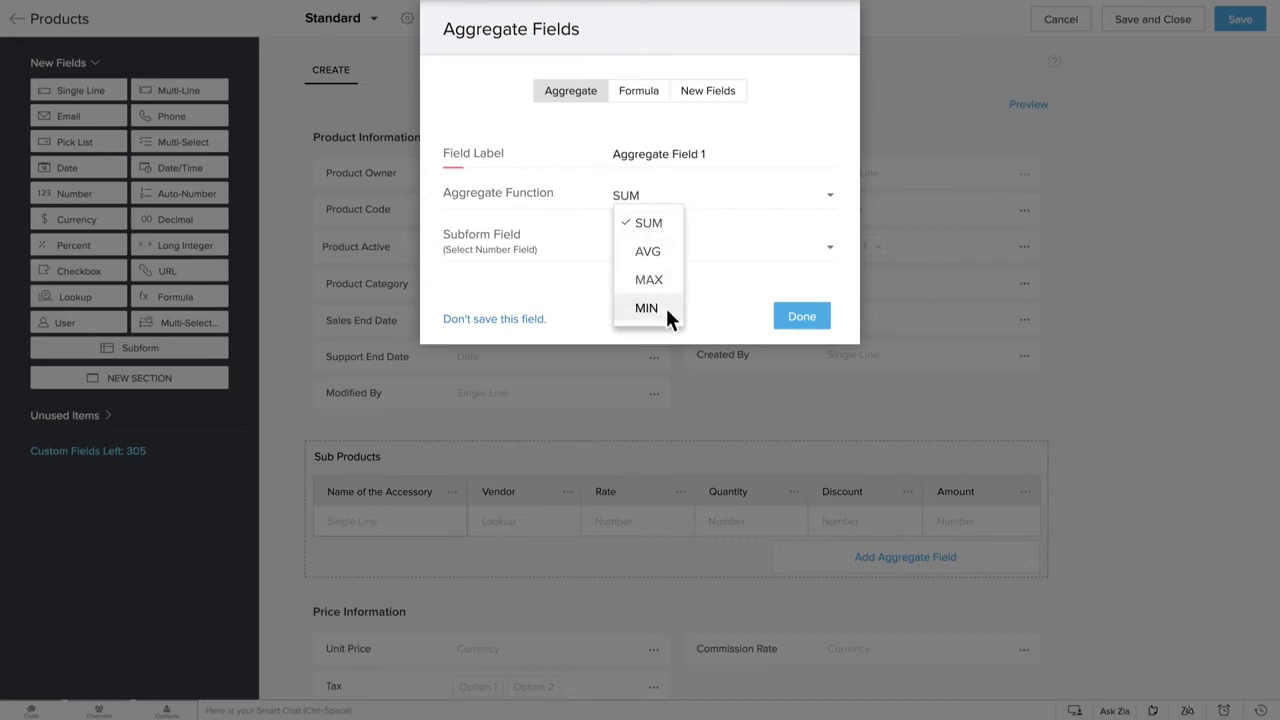
click(700, 306)
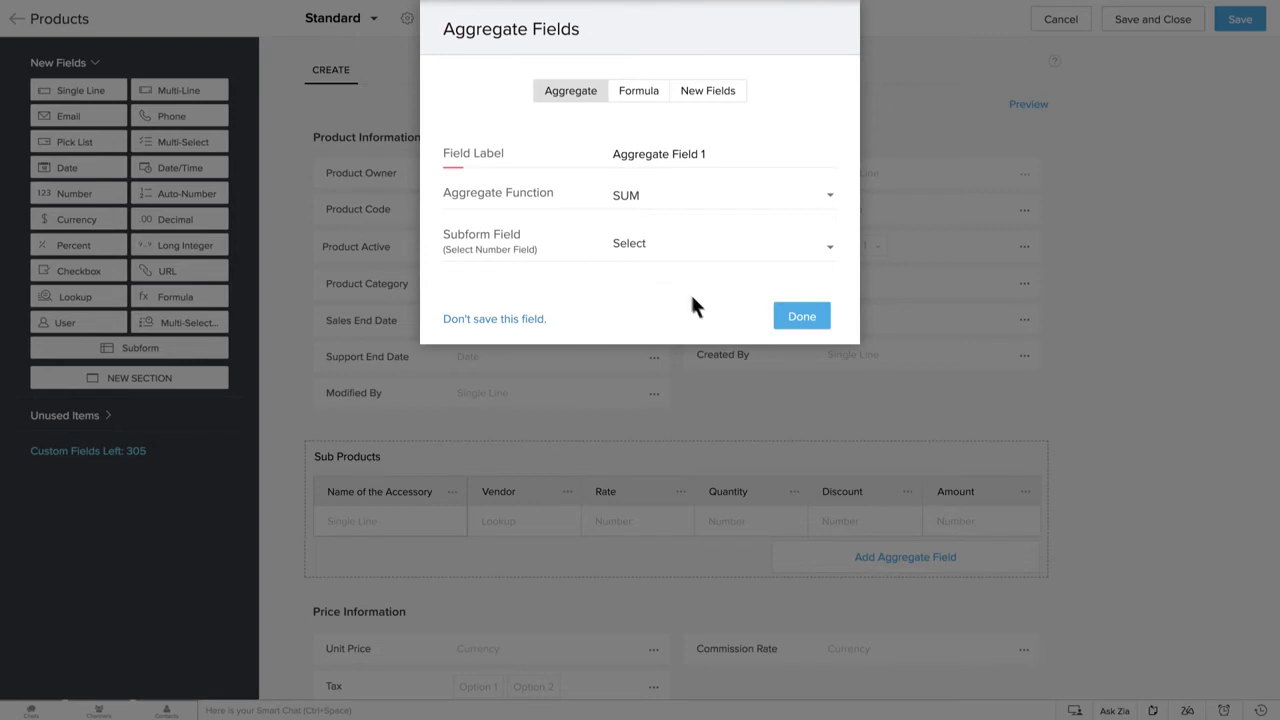
Label the aggregate field Total Amount and have it SUM the subform's Amount field
key(ctrl+a)
key(BackSpace)
text(Total Amount)
click(689, 206)
click(668, 229)
click(668, 253)
click(688, 392)
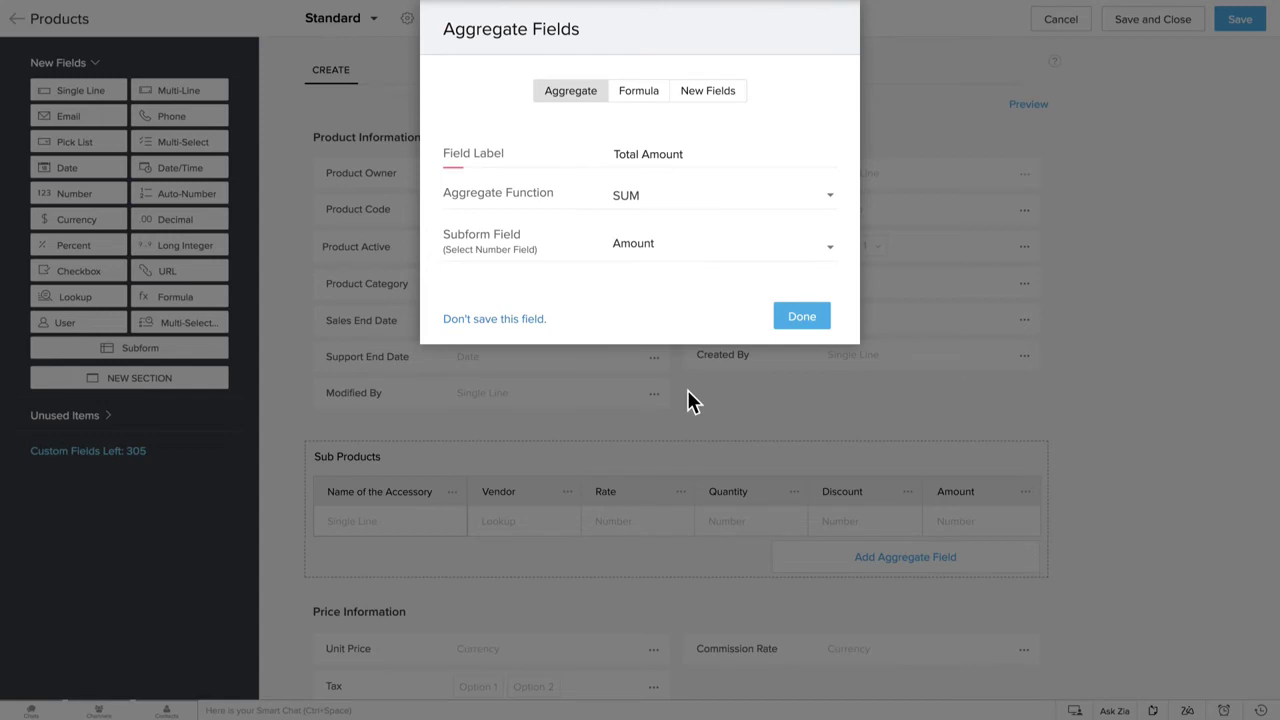
Create the formula Total Amount - 2 * Total Amount / 100 and save the field
click(645, 91)
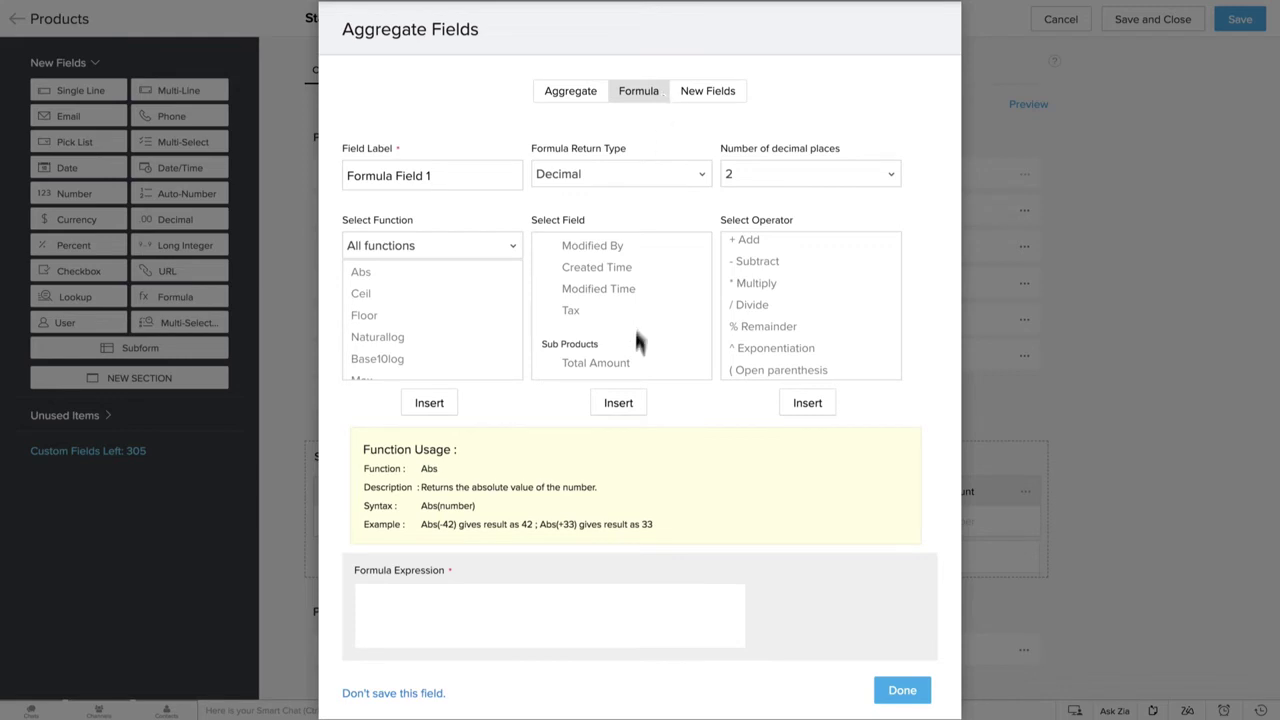
click(631, 362)
click(640, 405)
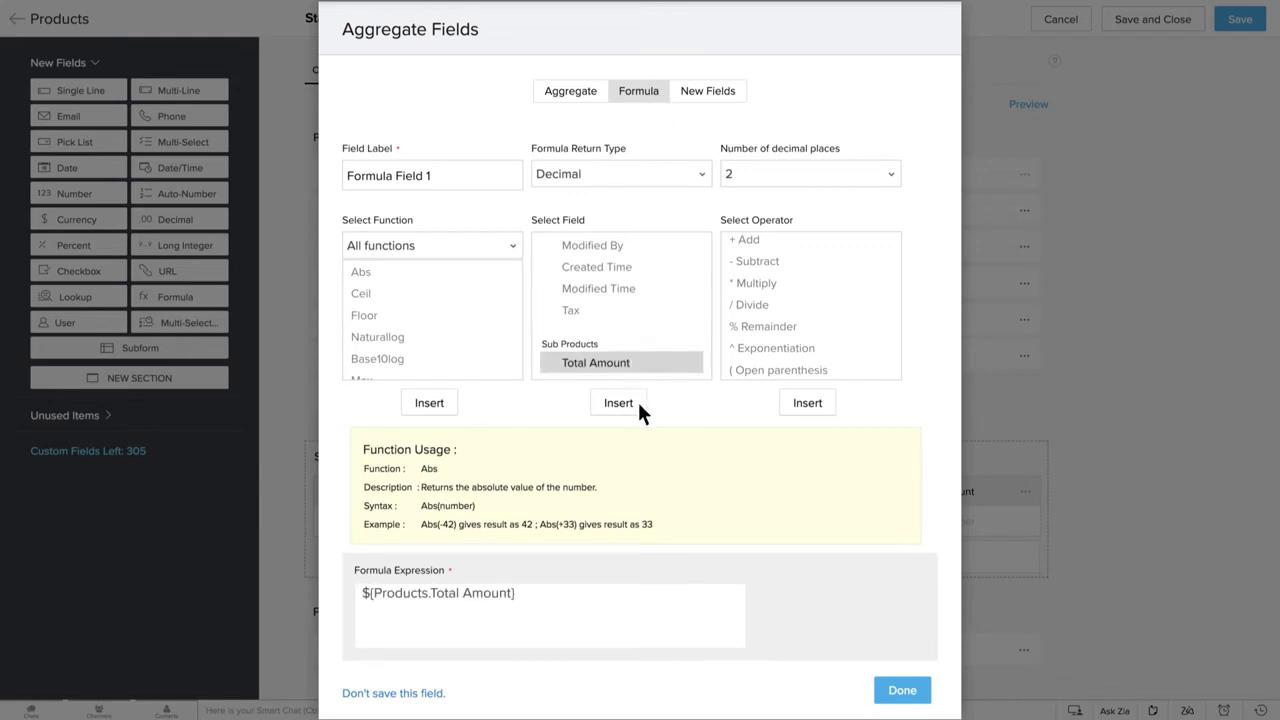
click(784, 262)
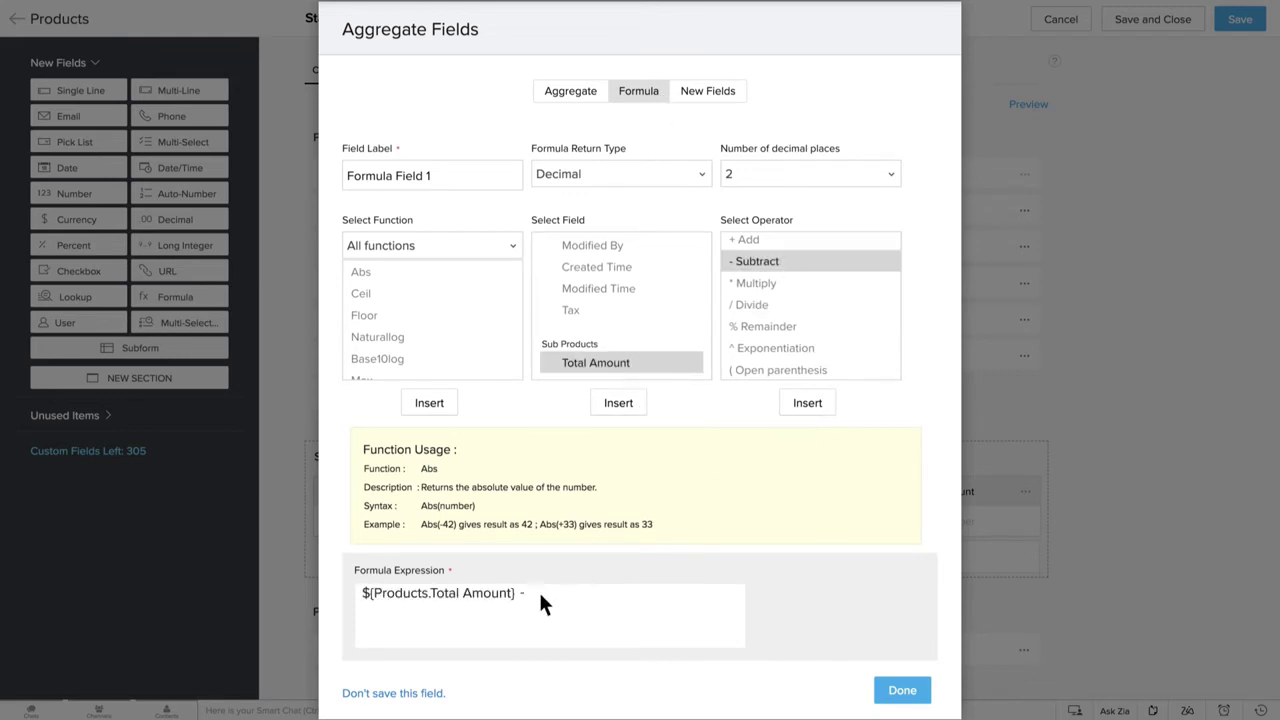
text(2)
click(782, 282)
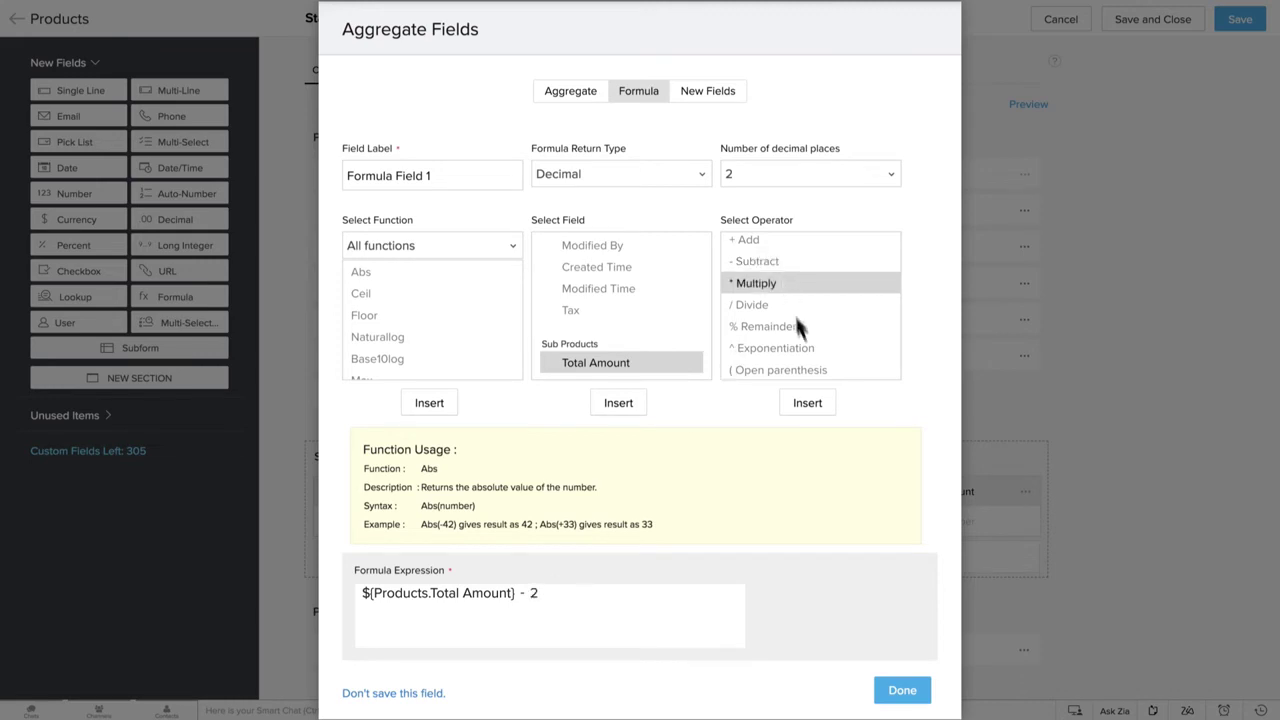
click(822, 406)
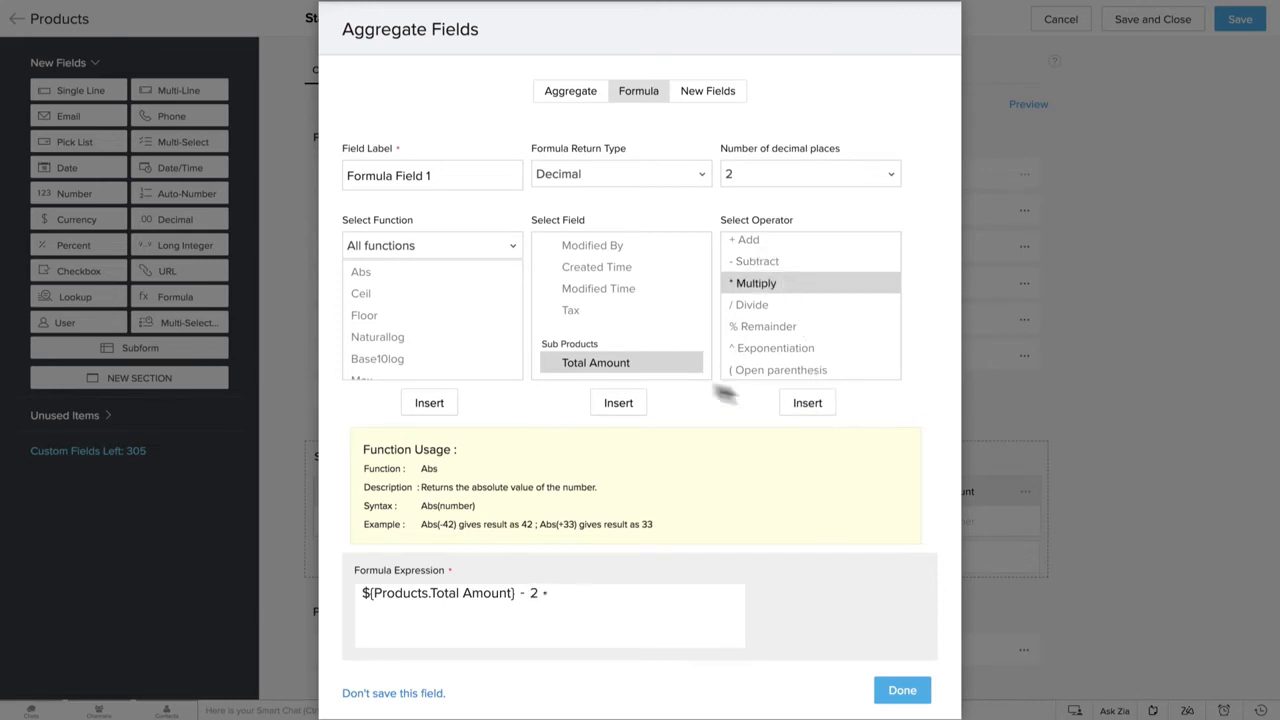
click(618, 402)
click(771, 303)
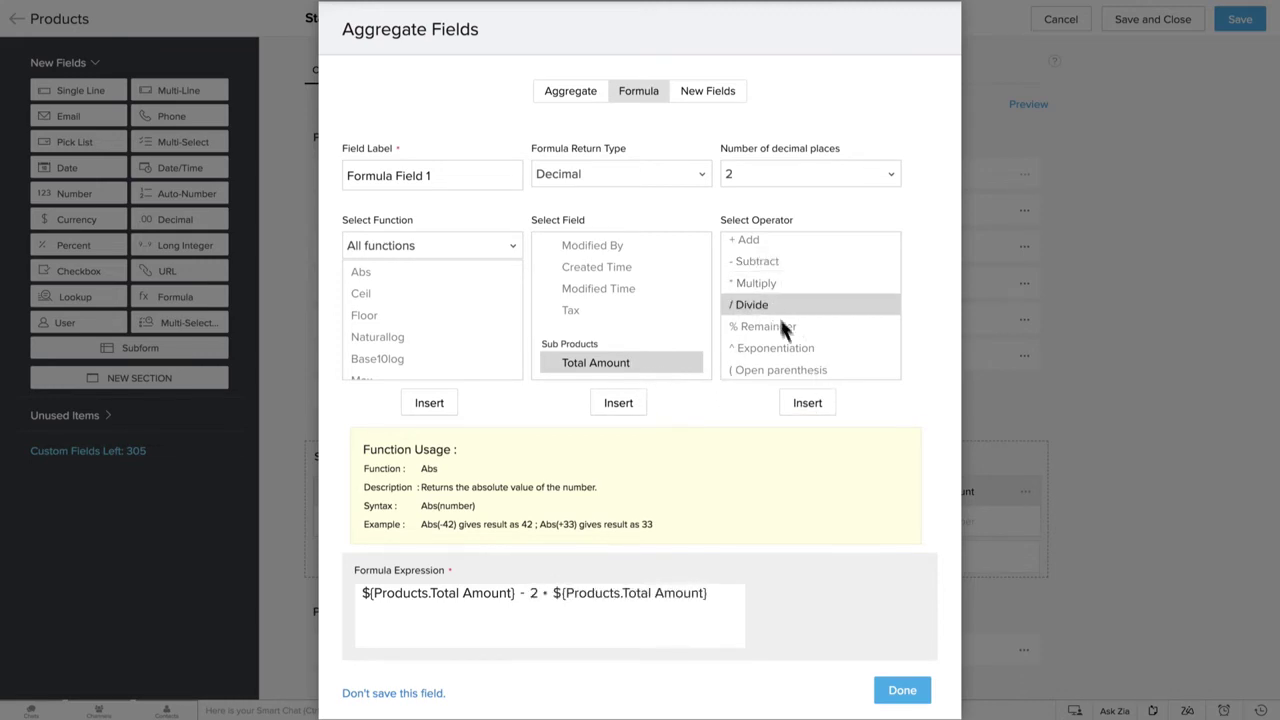
click(824, 404)
text(100)
click(910, 690)
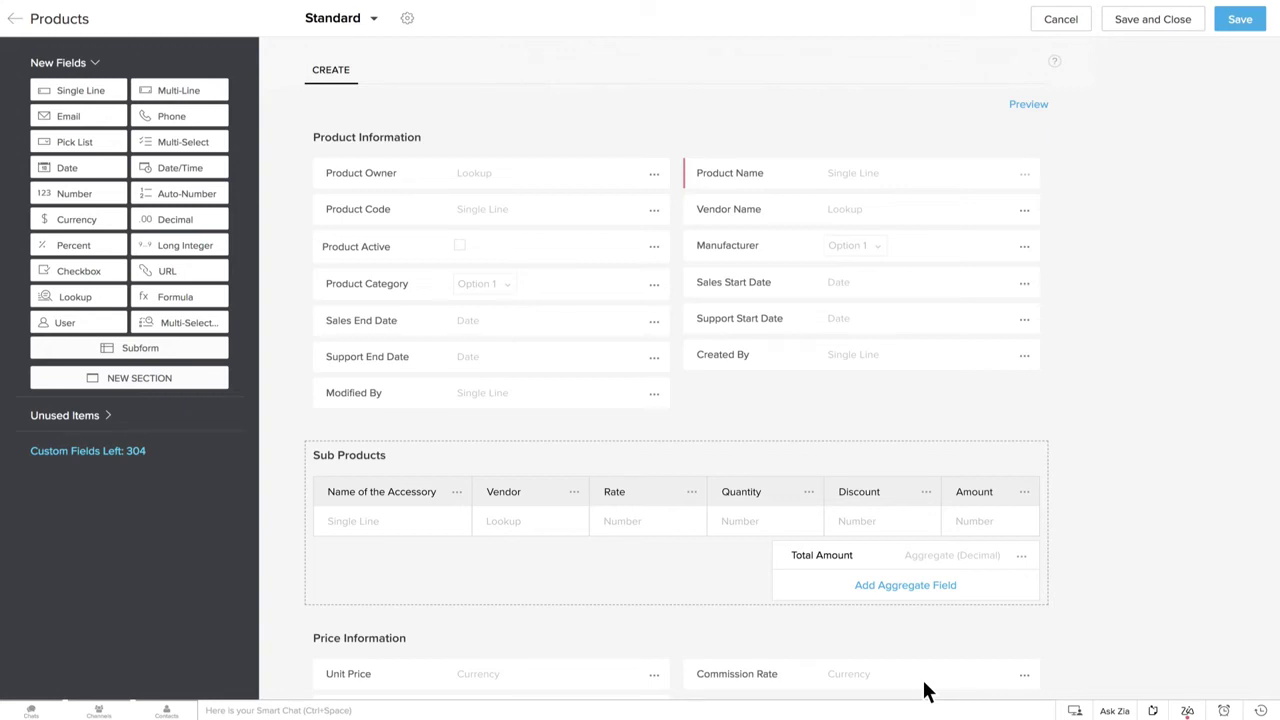
Create a new currency field labelled Adjustments from the Add Aggregate Field panel
click(955, 585)
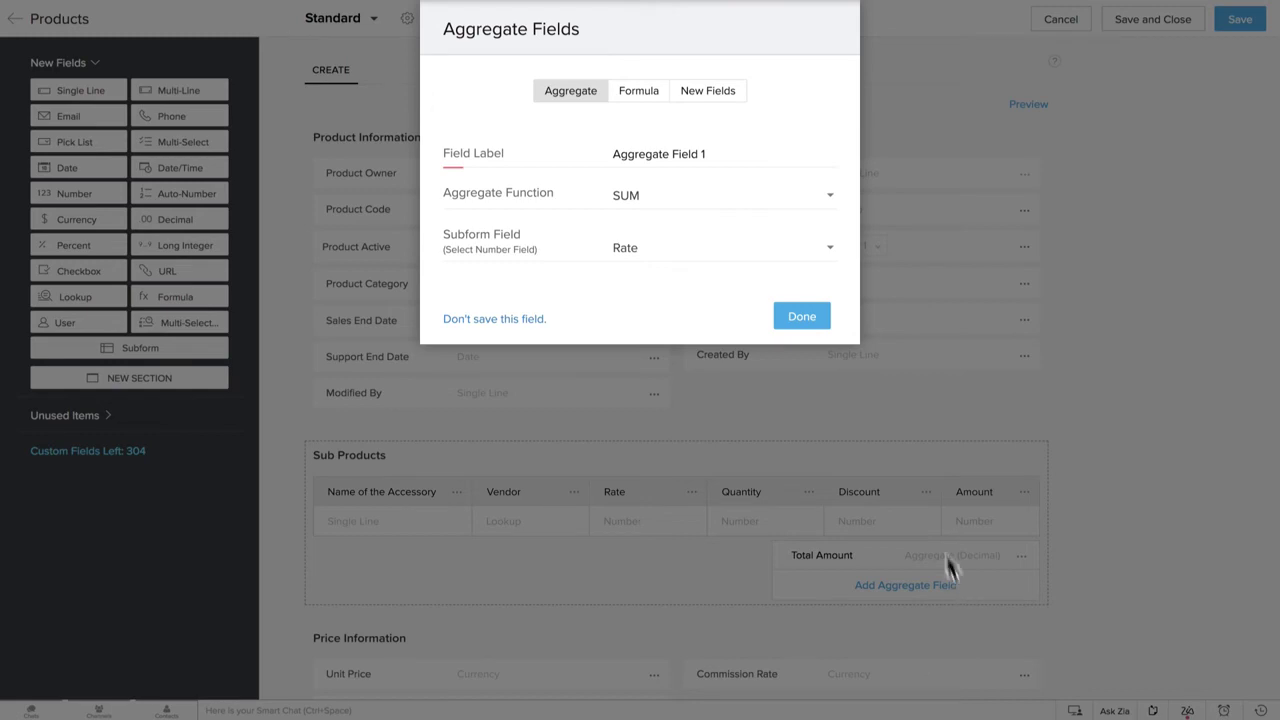
click(735, 91)
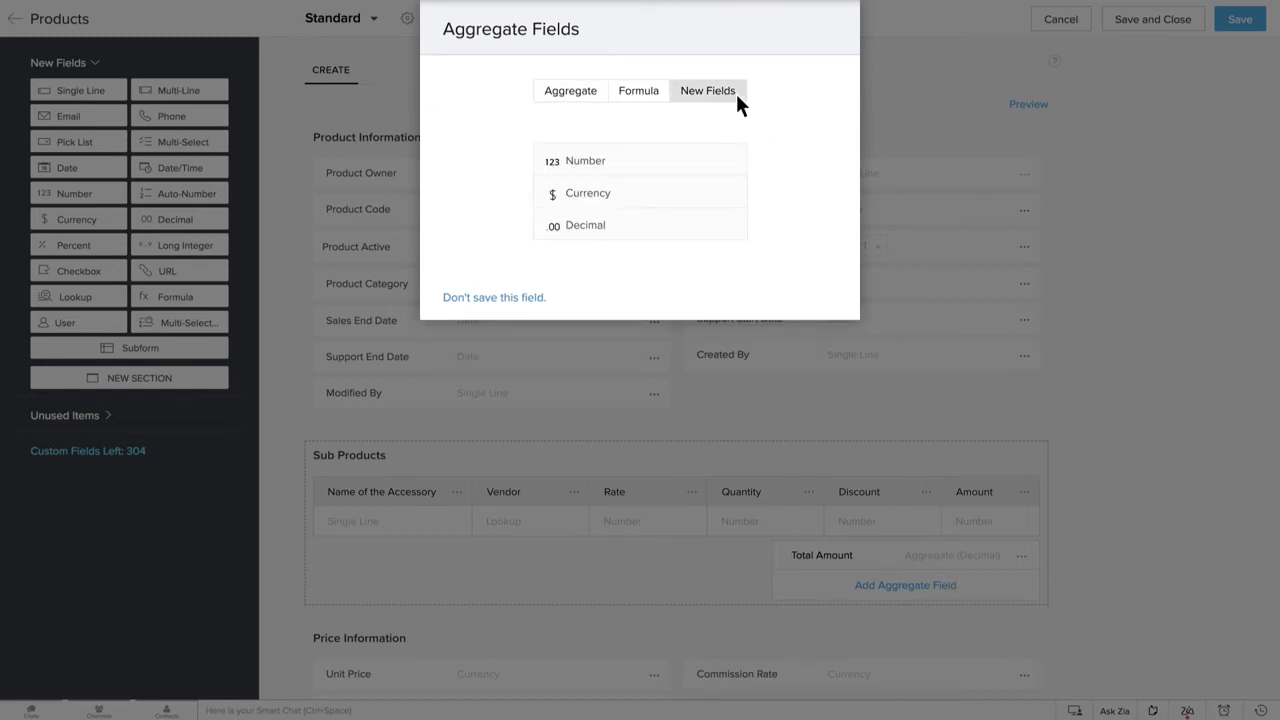
click(611, 196)
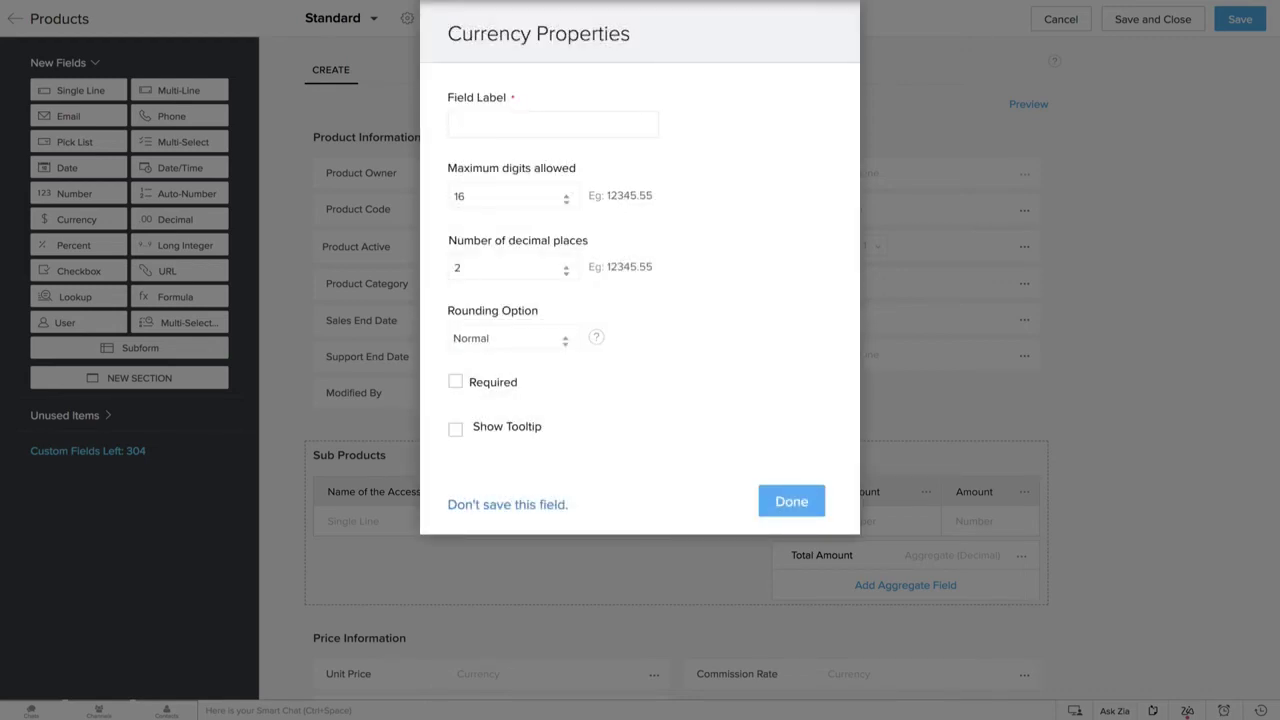
text(Adjustments)
click(812, 503)
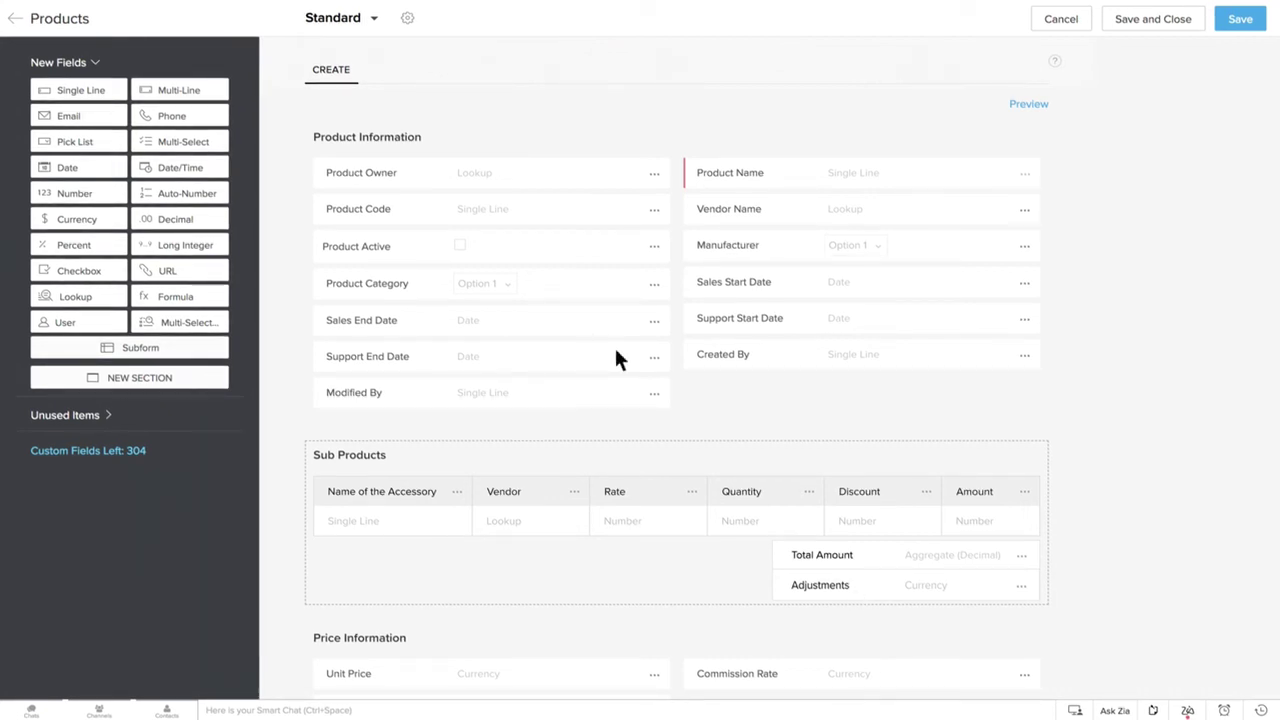
click(457, 492)
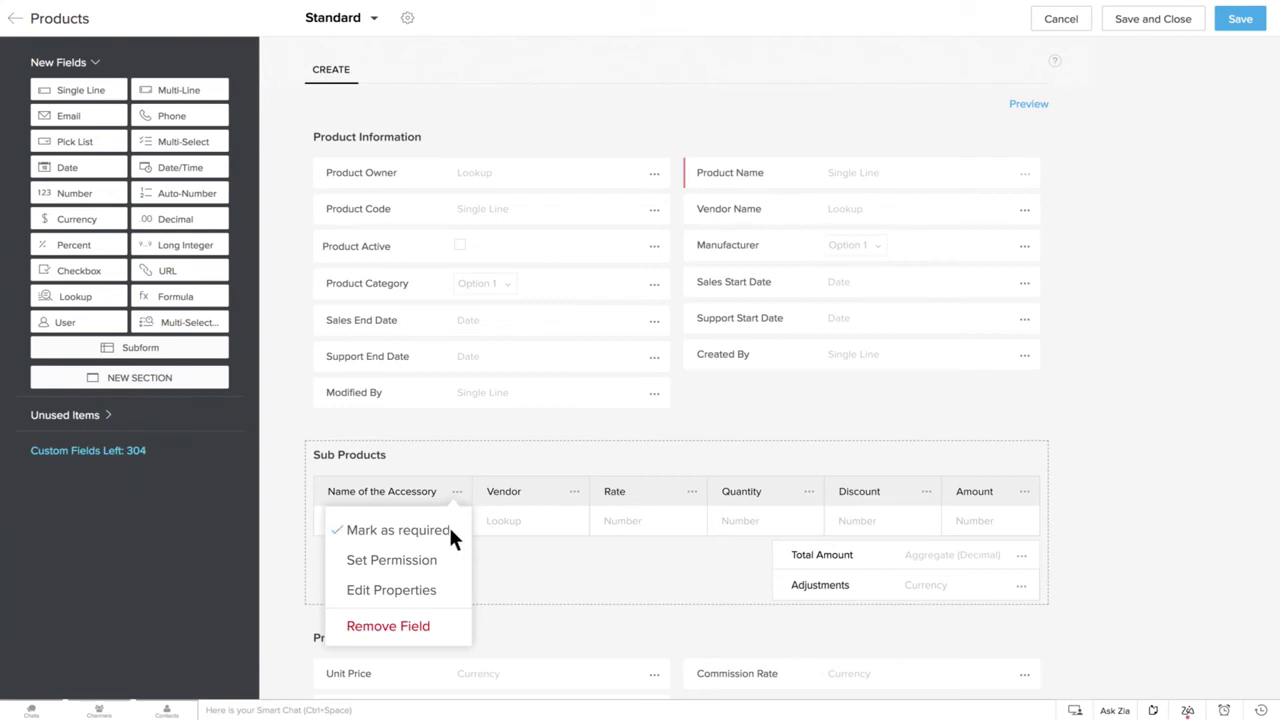
click(436, 558)
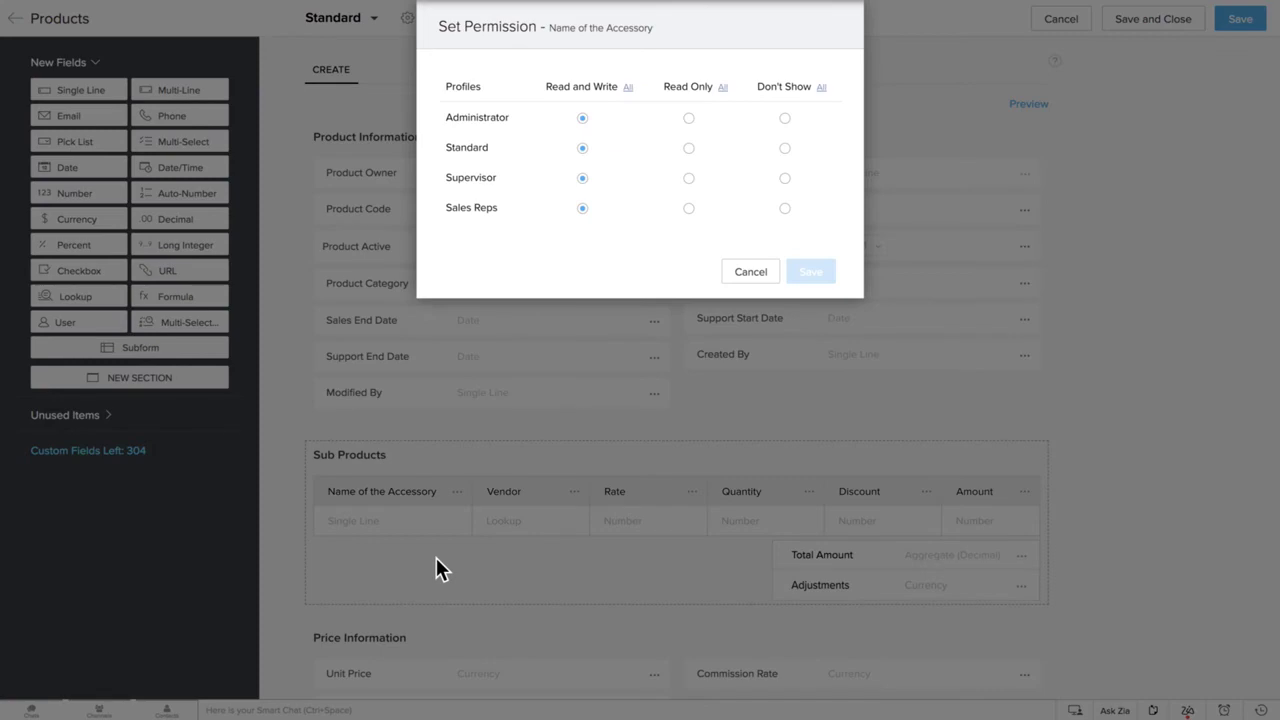
click(754, 273)
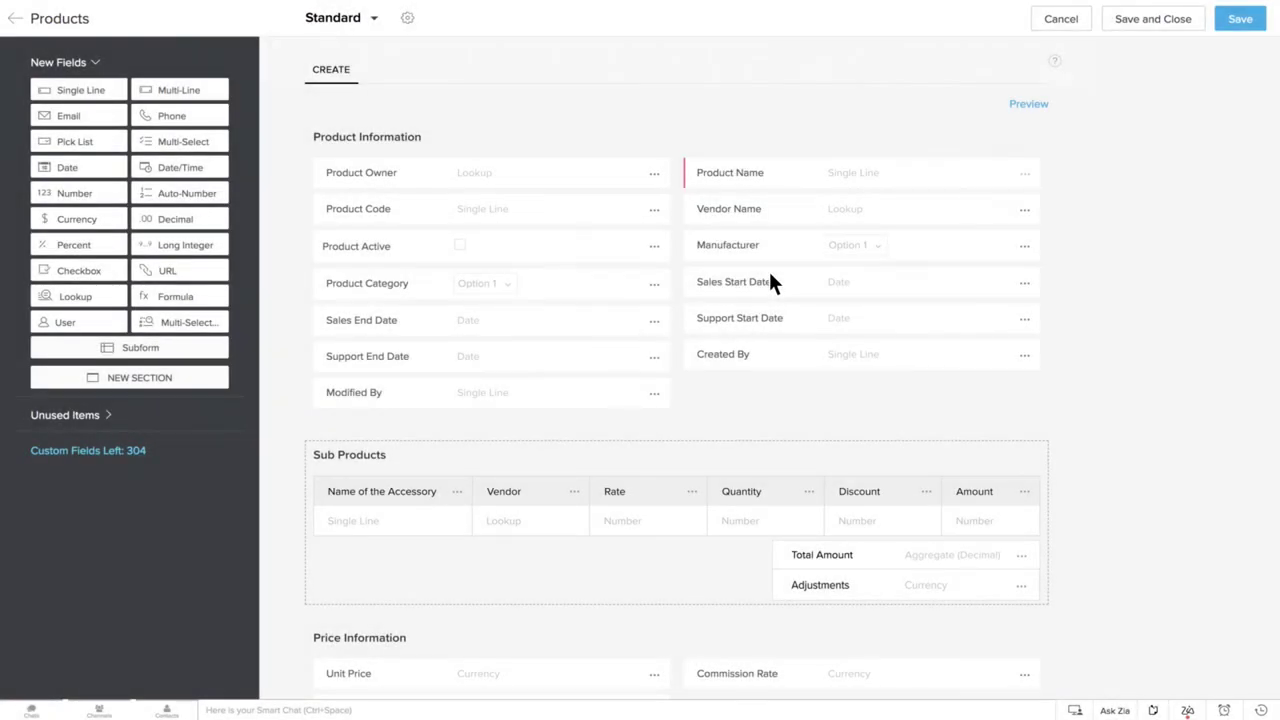
click(458, 491)
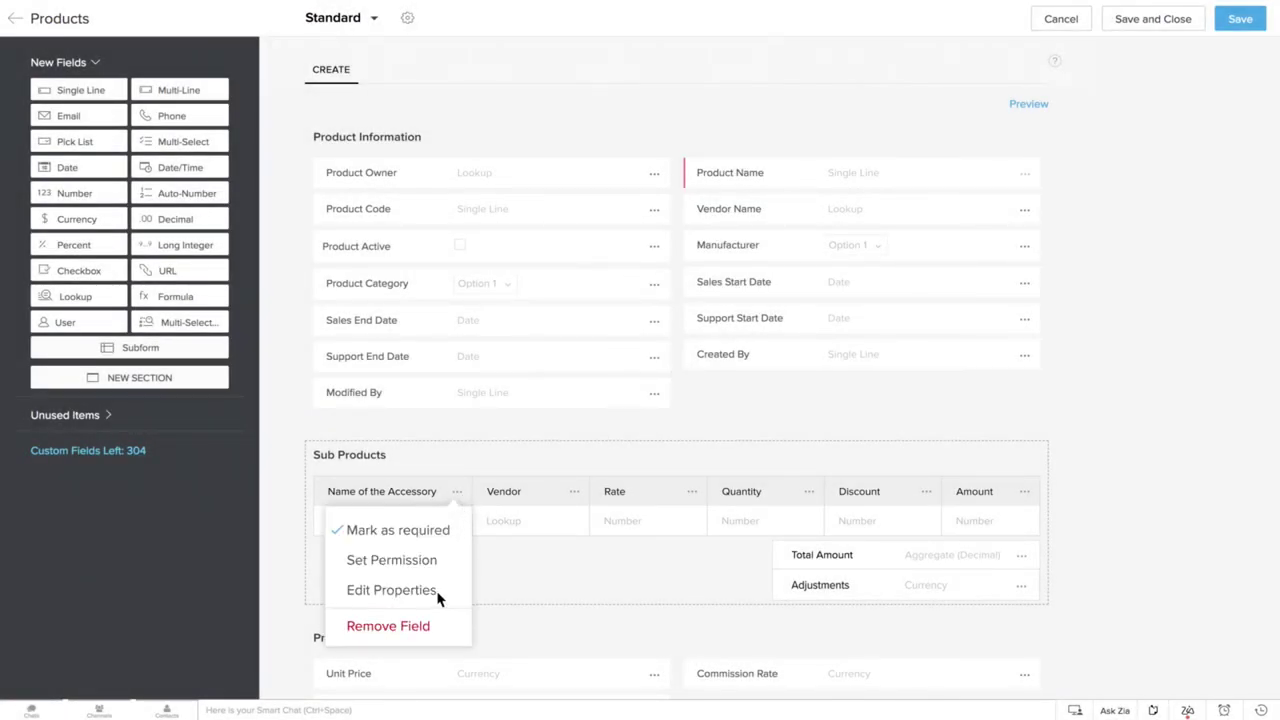
click(437, 592)
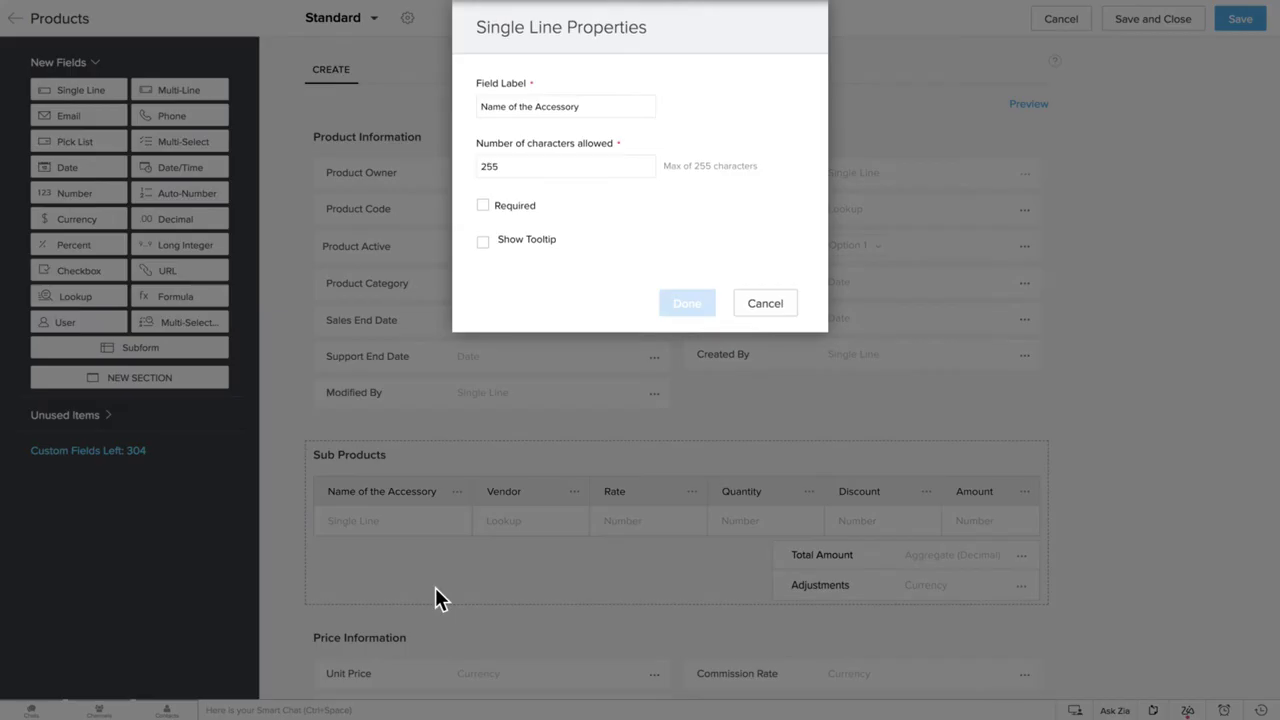
click(766, 304)
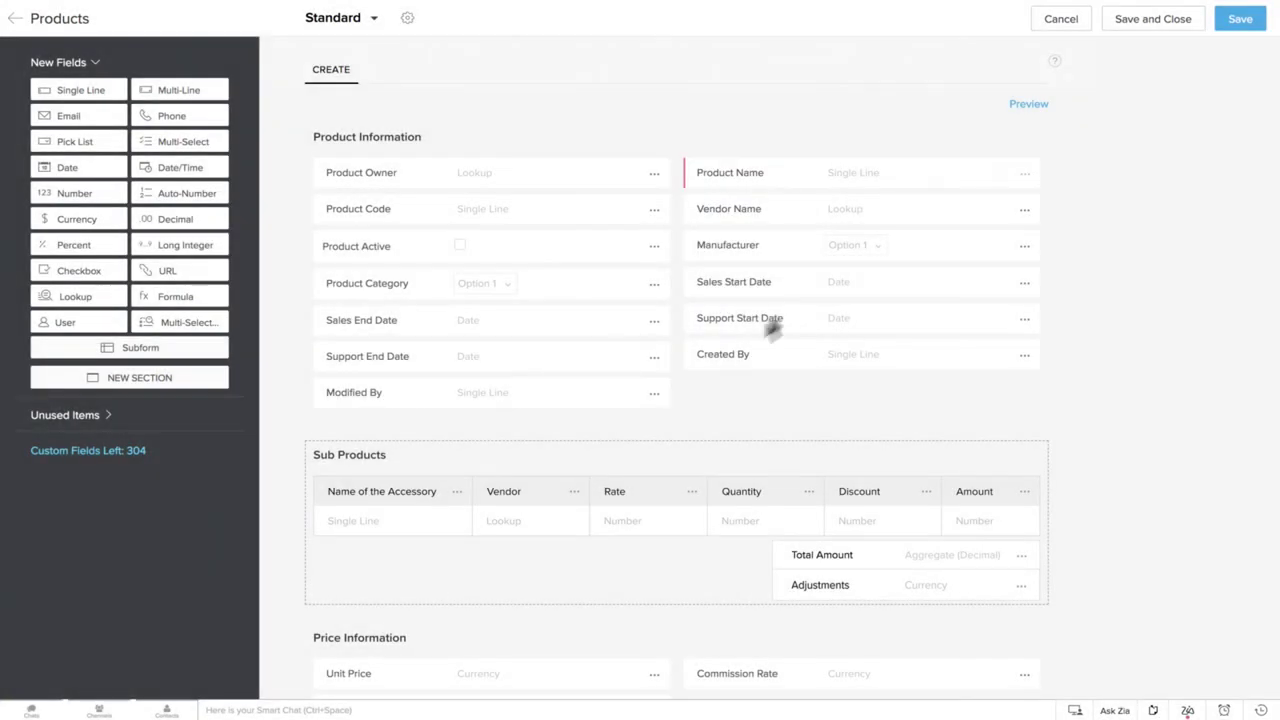
click(458, 491)
click(430, 628)
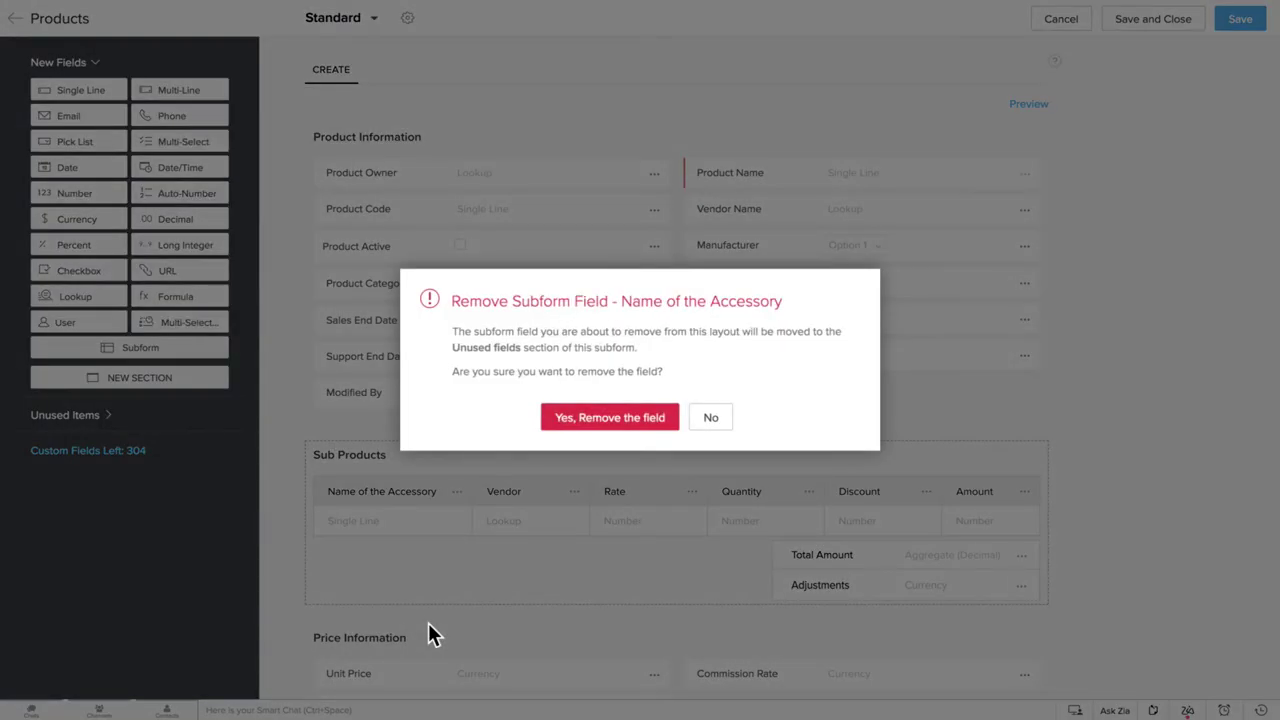
click(712, 418)
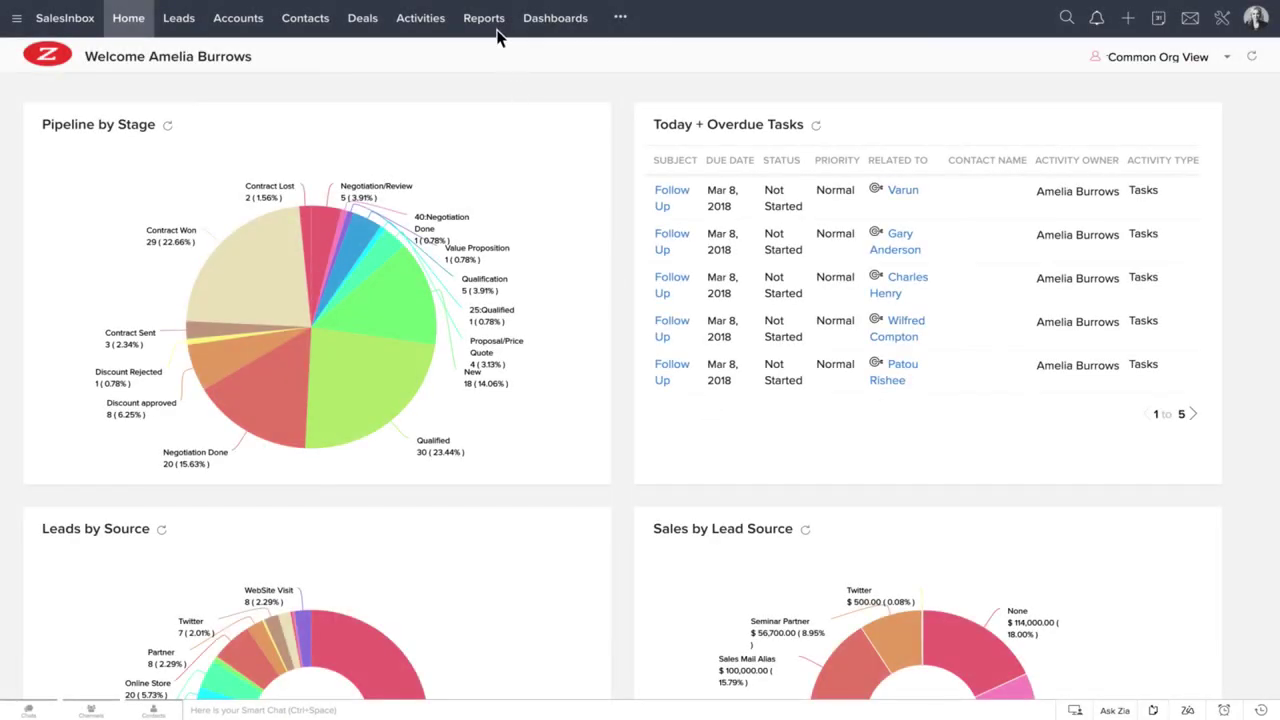
Start a summary report on Products with the related Sub Products module
click(498, 30)
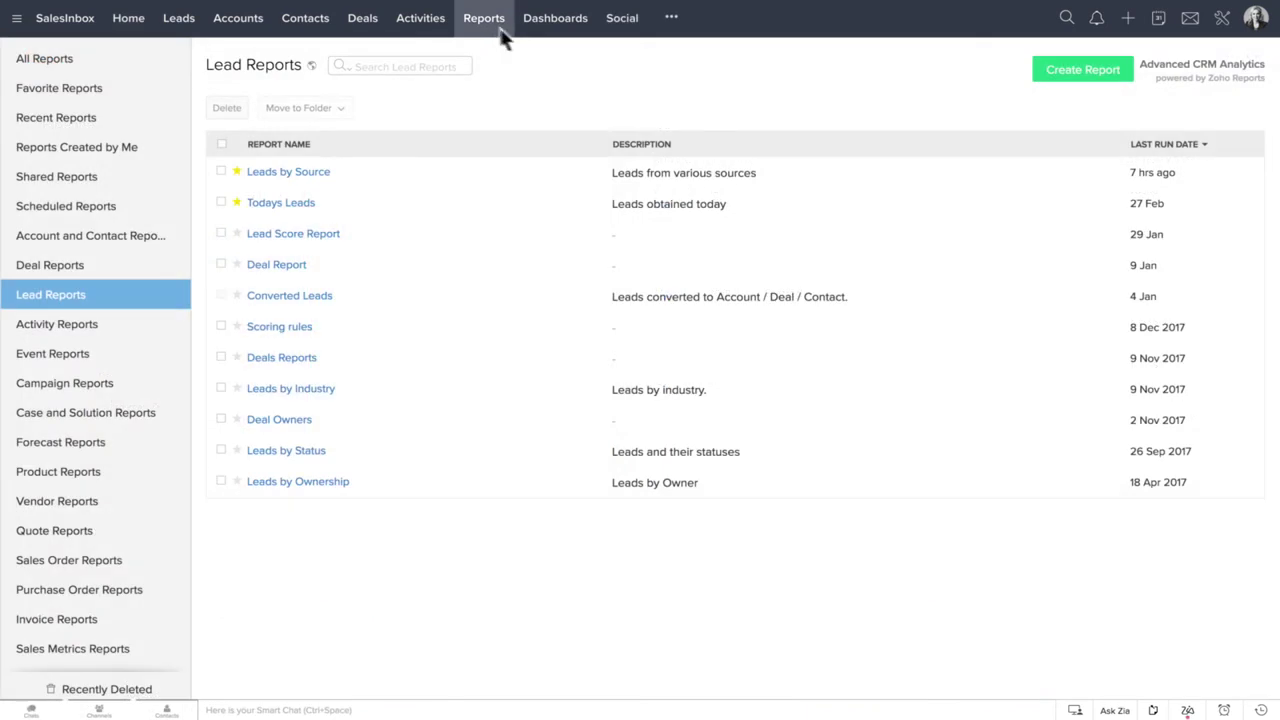
click(1042, 73)
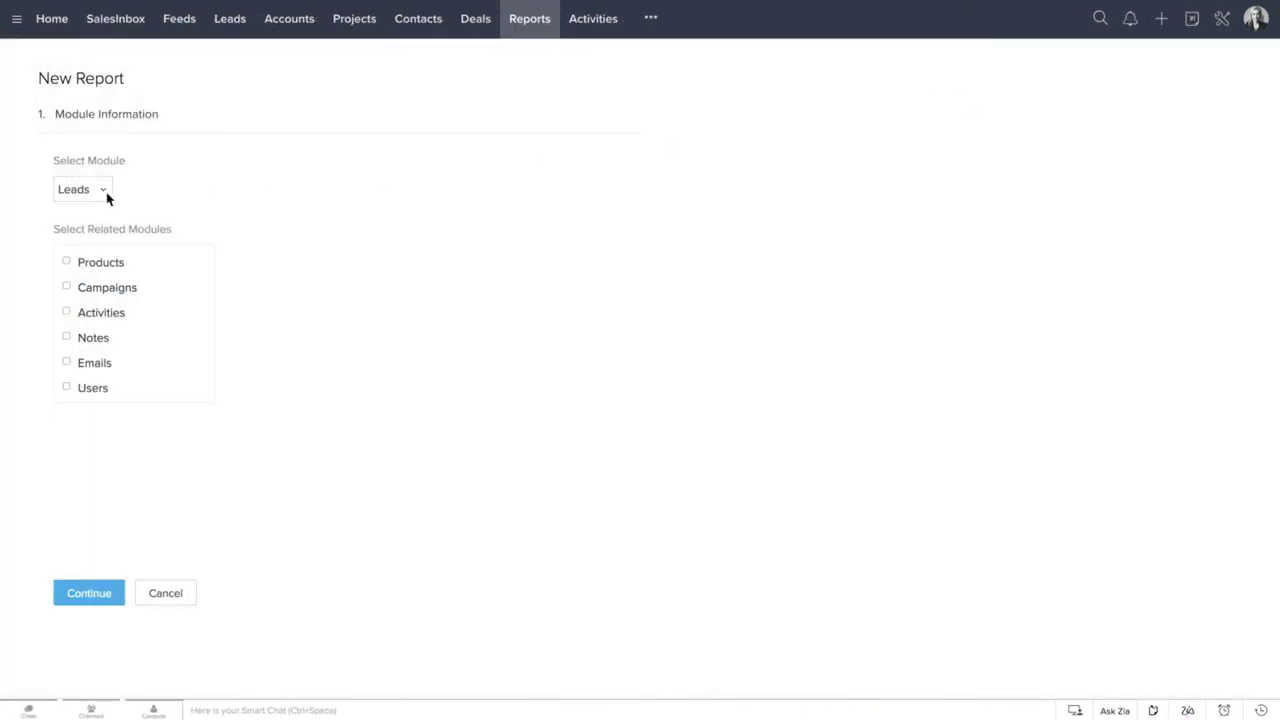
click(106, 192)
click(118, 300)
click(67, 358)
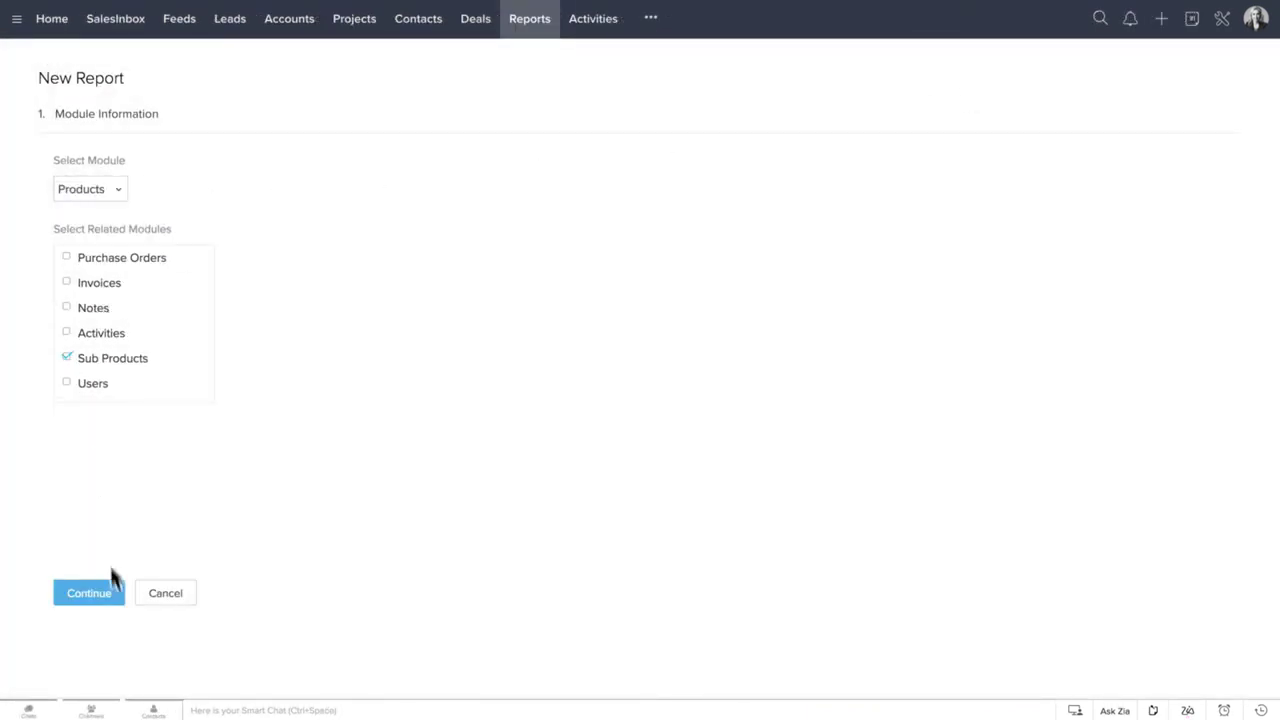
click(115, 594)
click(288, 337)
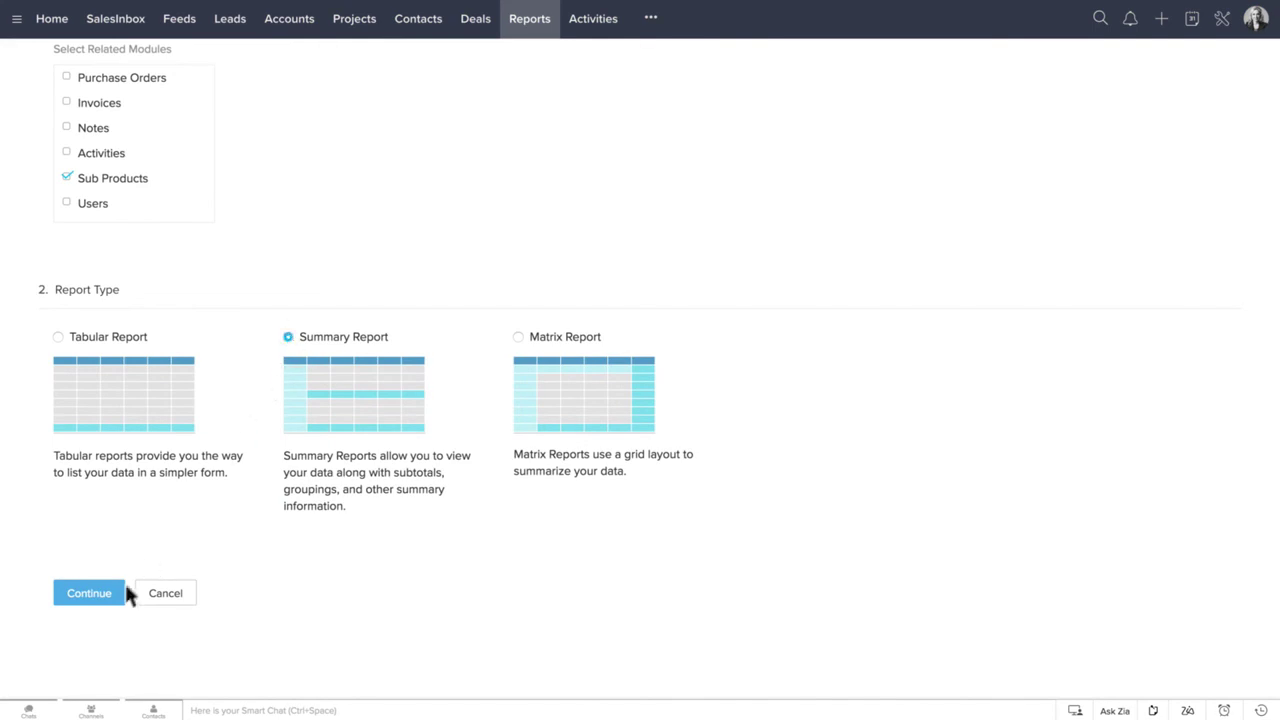
click(117, 594)
Add Product Name, Unit Price, Amount and Name of the Accessory columns, then run the report
double_click(150, 307)
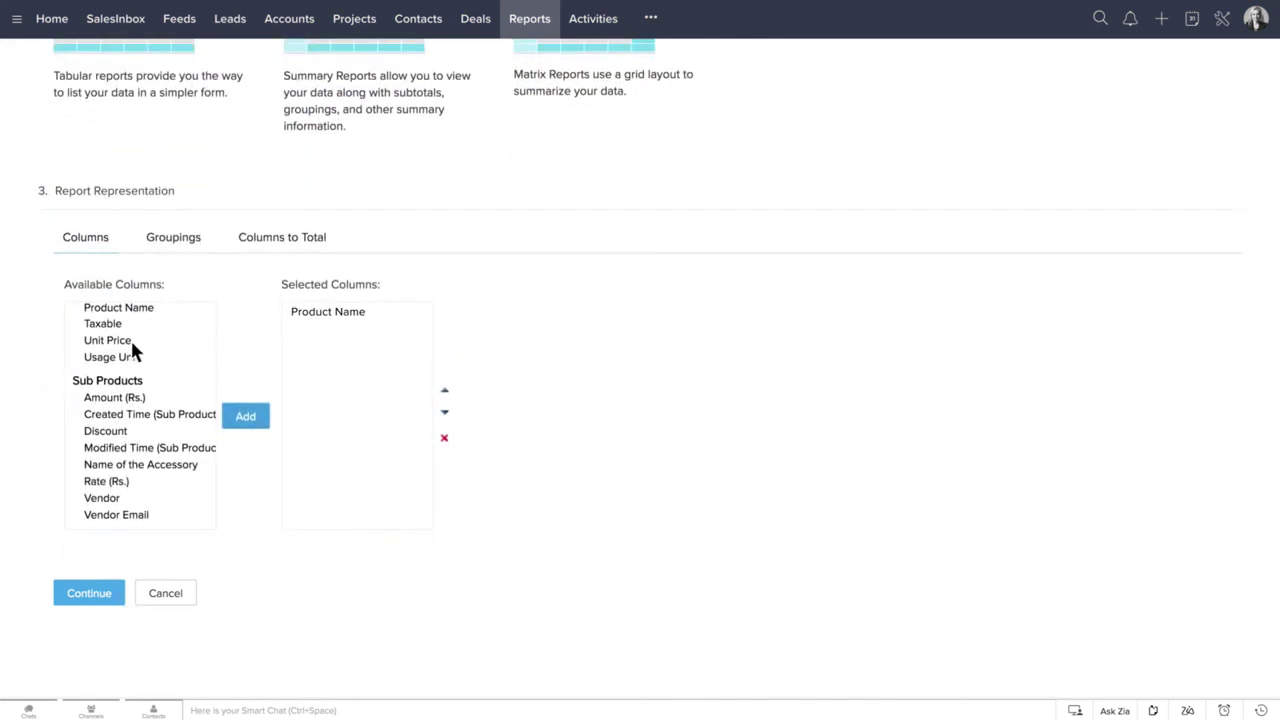
double_click(130, 340)
double_click(142, 397)
double_click(156, 464)
click(116, 595)
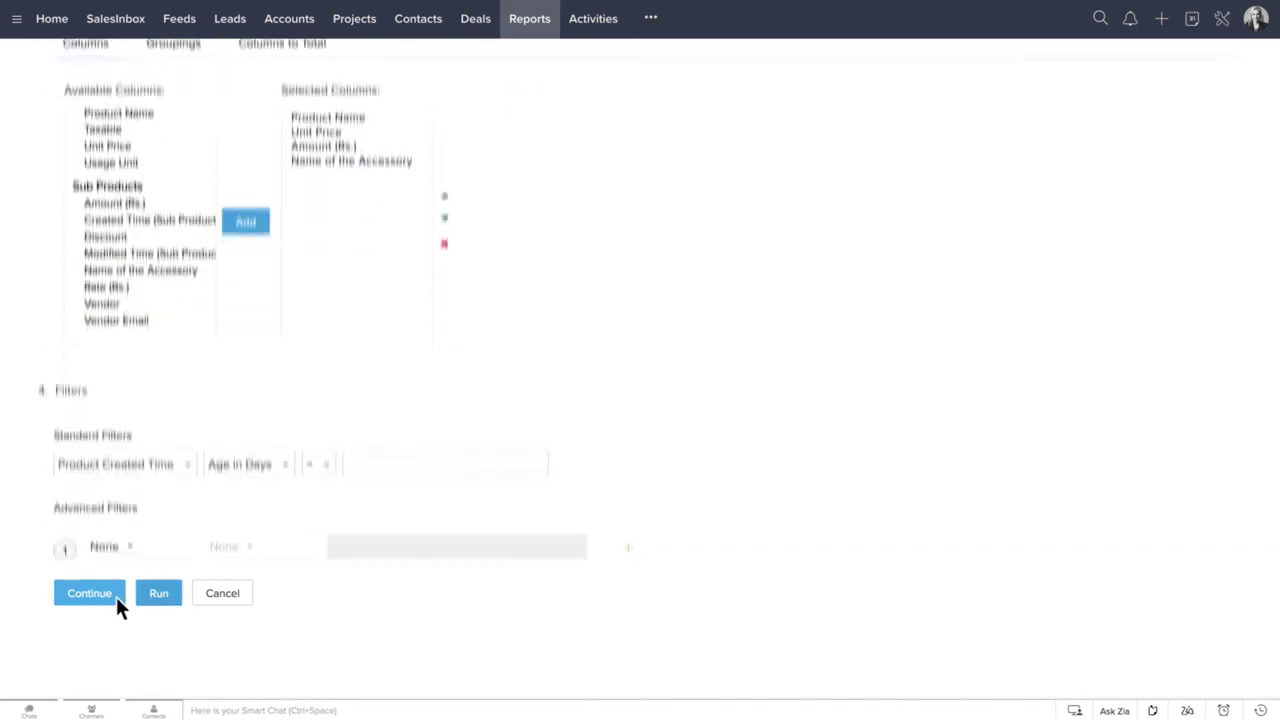
click(160, 593)
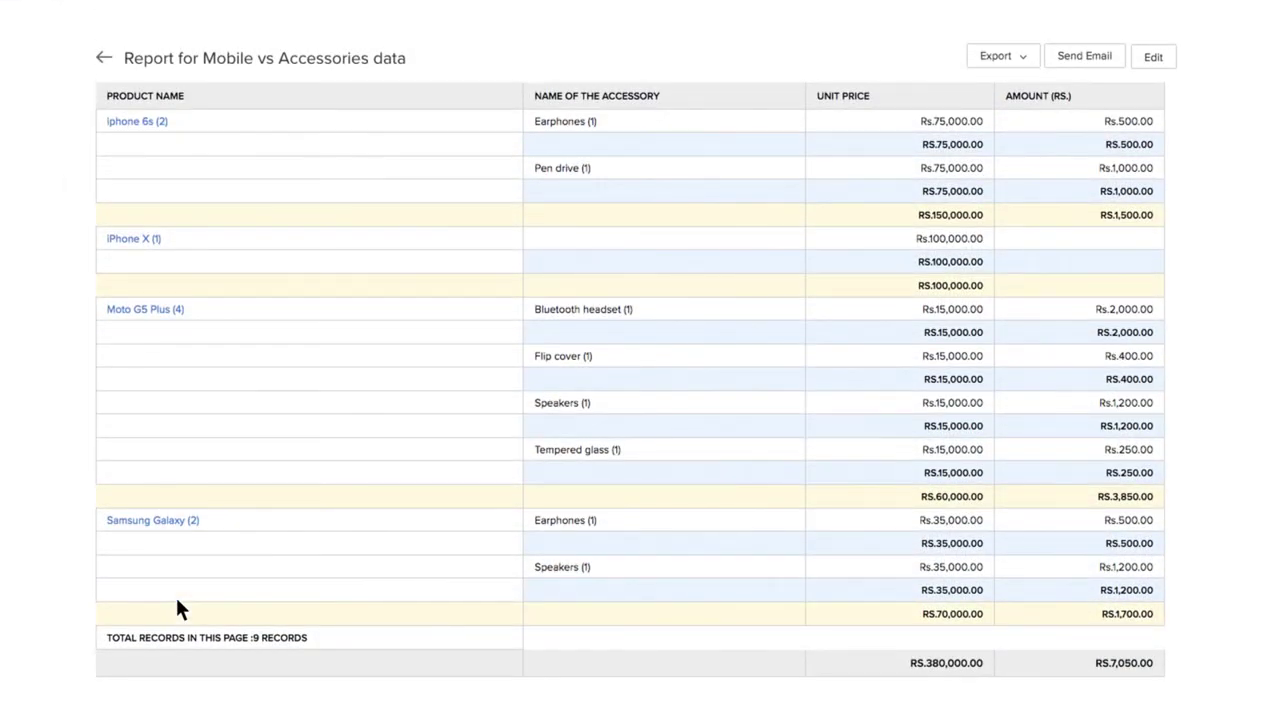